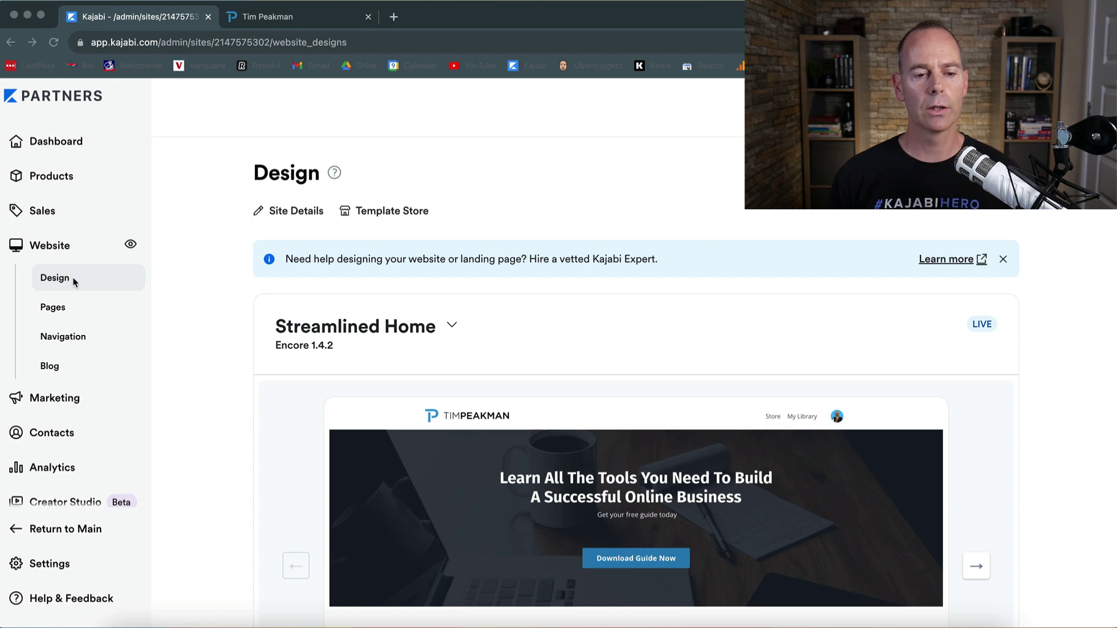
- Go to Website > Pages and switch to the Landing pages tab
{"action": "left_click", "coordinate": [55, 307]}
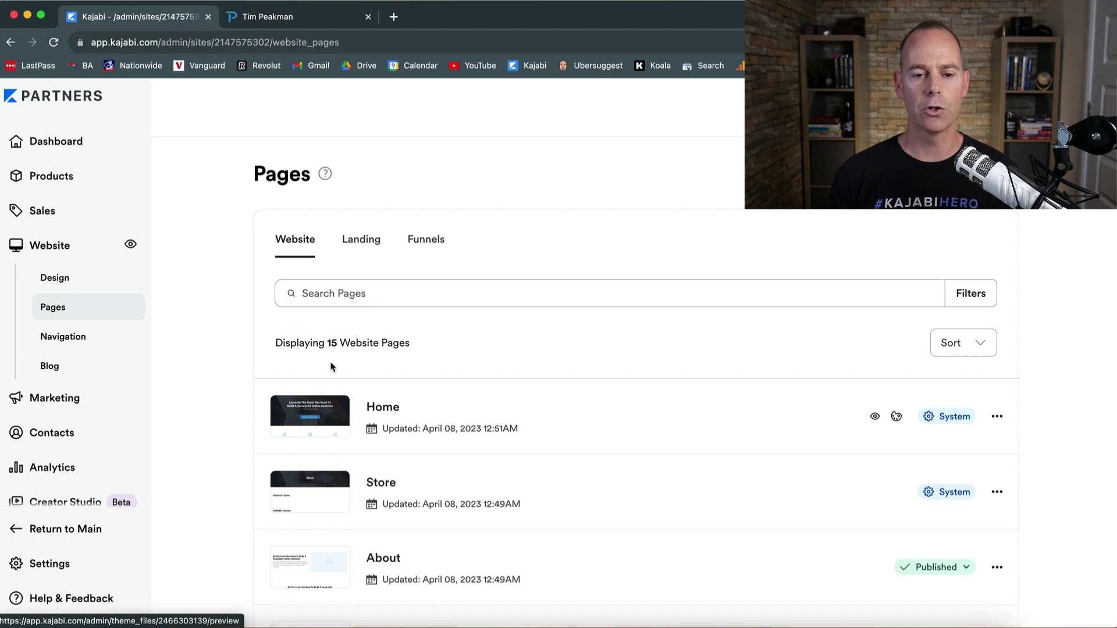
{"action": "left_click", "coordinate": [358, 244]}
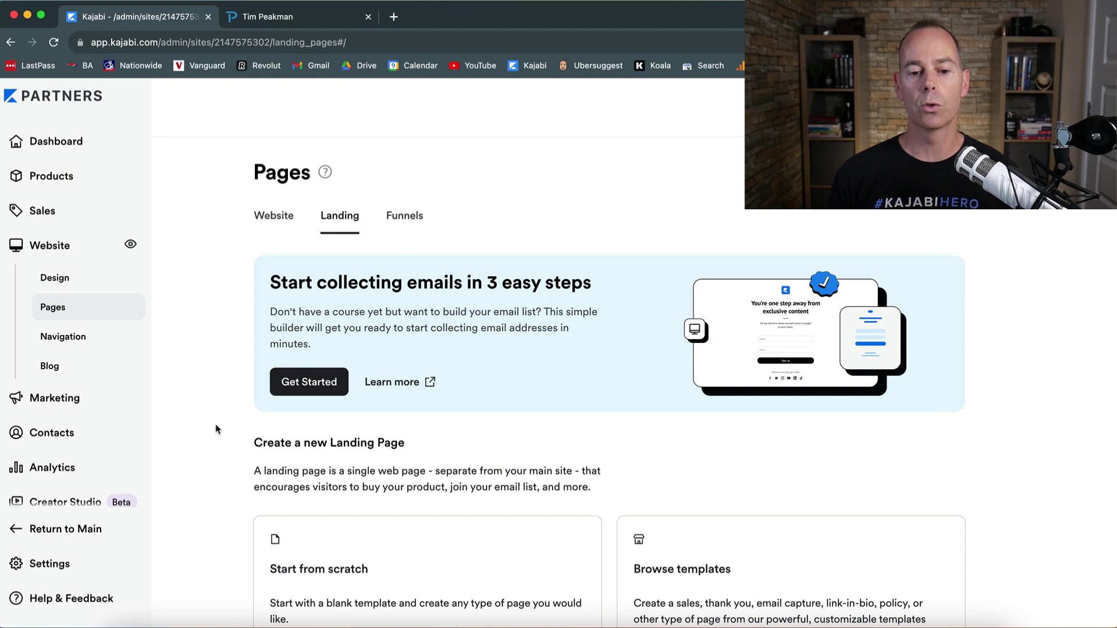
- Start a landing page from scratch and preview the Blank template
{"action": "scroll", "coordinate": [216, 430], "scroll_direction": "down", "scroll_amount": 1}
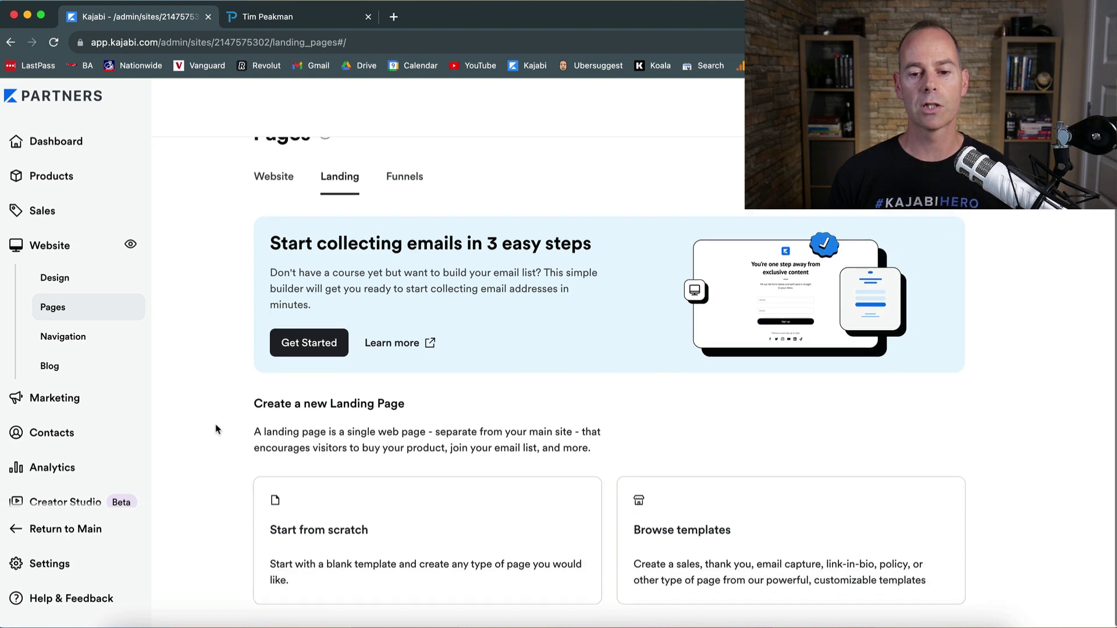
{"action": "left_click", "coordinate": [335, 529]}
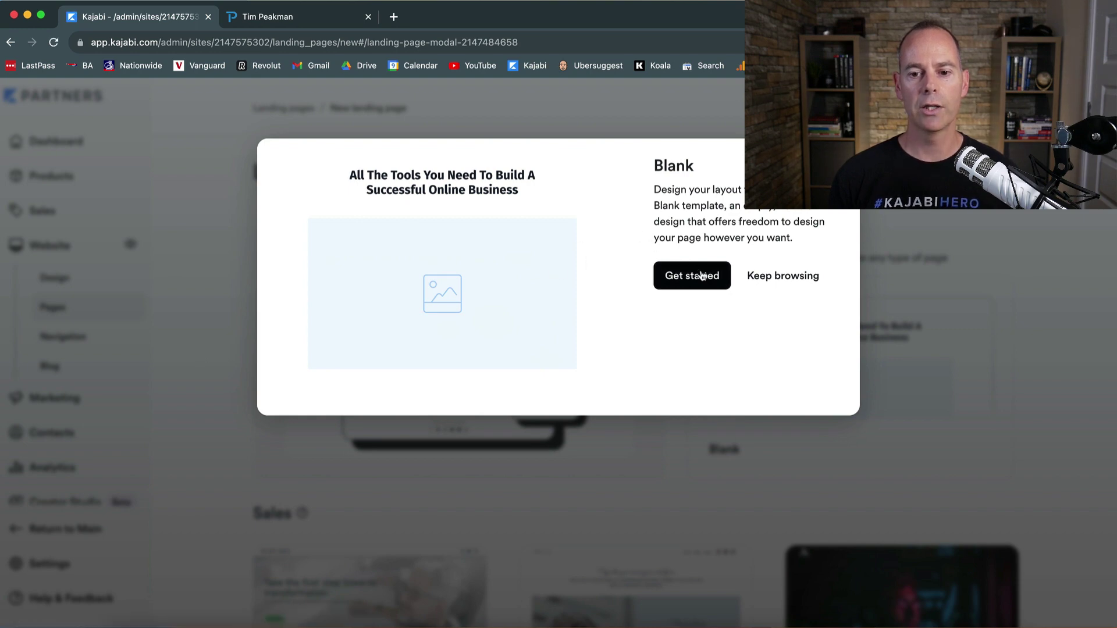
{"action": "left_click", "coordinate": [803, 275]}
{"action": "scroll", "coordinate": [608, 403], "scroll_direction": "down", "scroll_amount": 4}
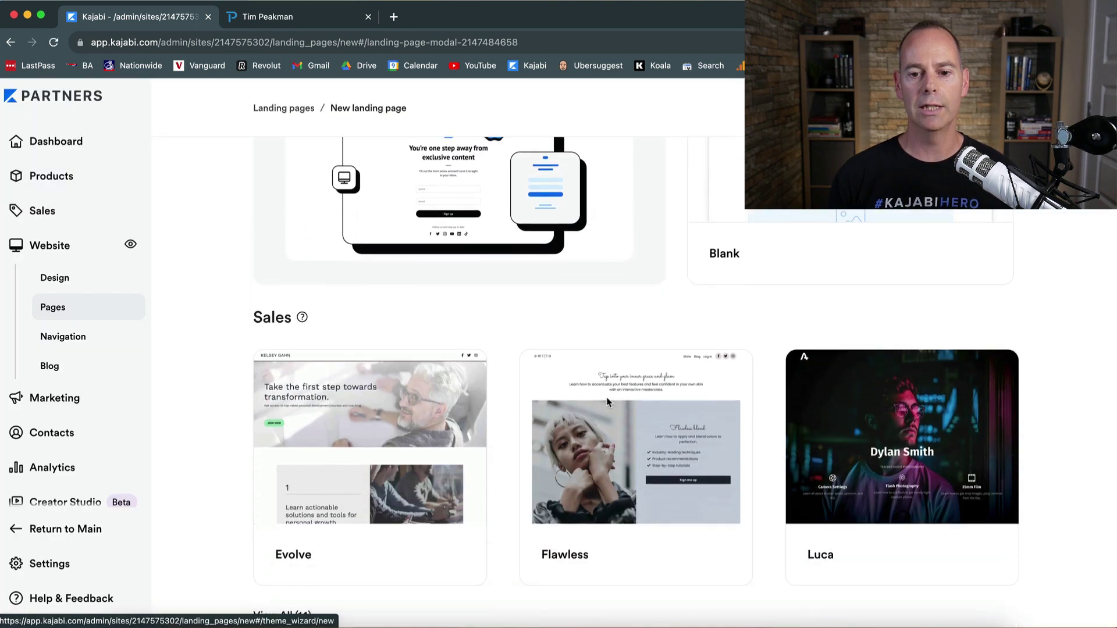
{"action": "scroll", "coordinate": [608, 402], "scroll_direction": "down", "scroll_amount": 2}
{"action": "scroll", "coordinate": [605, 399], "scroll_direction": "up", "scroll_amount": 8}
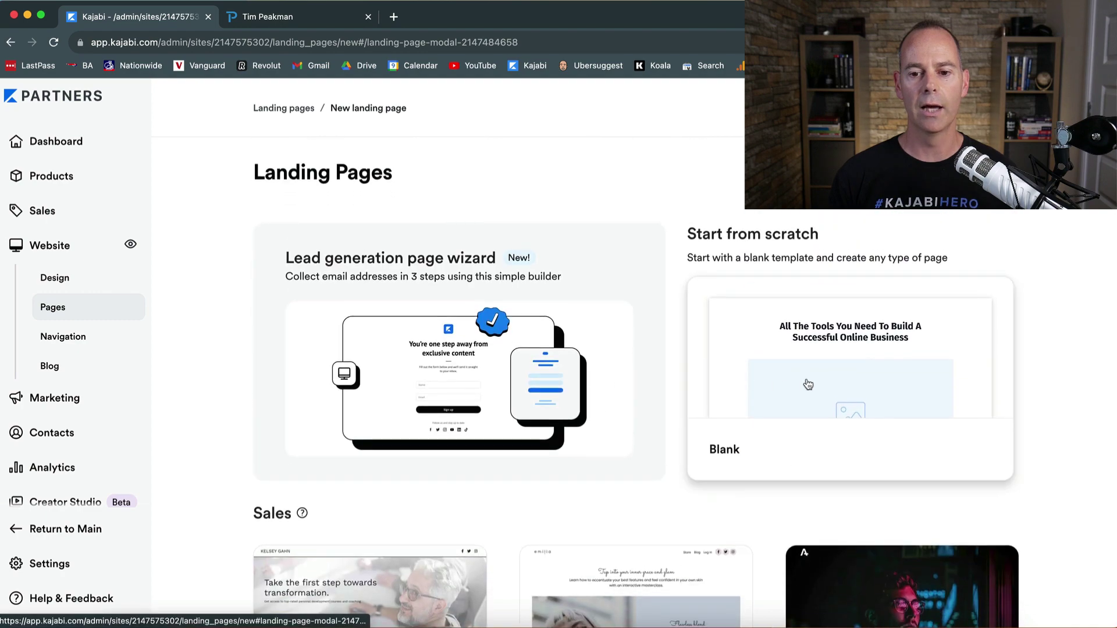
{"action": "left_click", "coordinate": [809, 382]}
- Create a page from the Blank template titled 'Landing'
{"action": "left_click", "coordinate": [691, 285]}
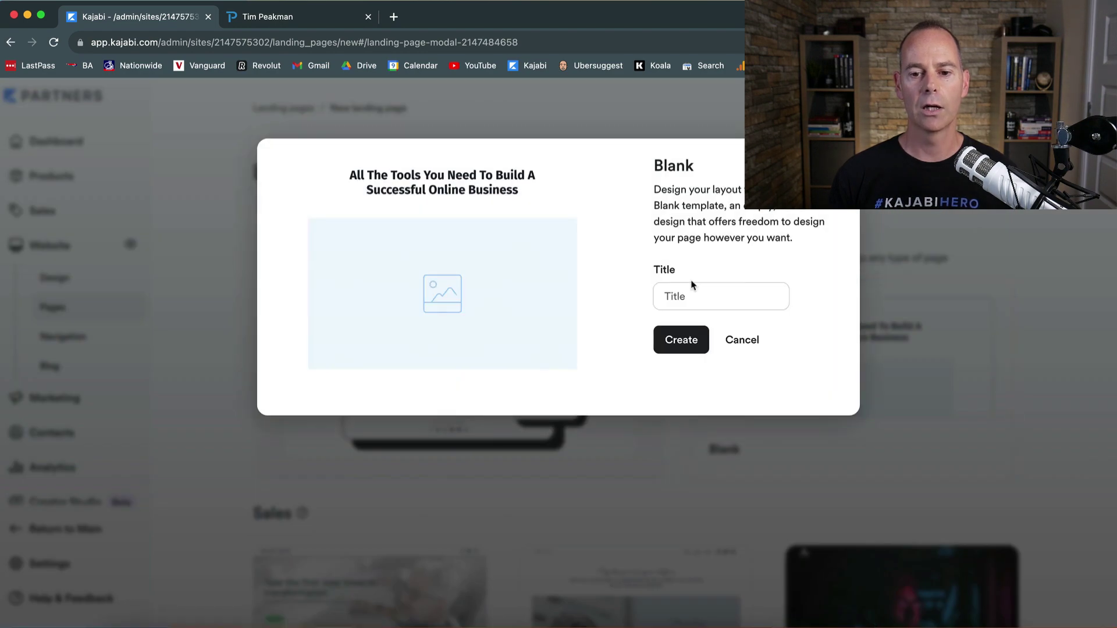
{"action": "left_click", "coordinate": [691, 291]}
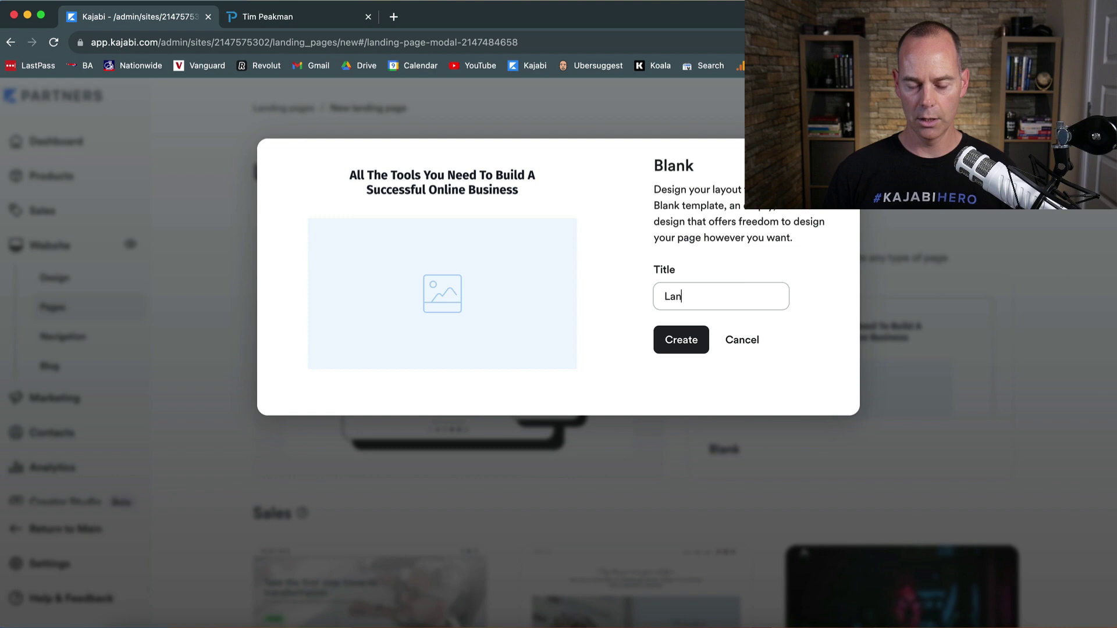
{"action": "type", "text": "Landing"}
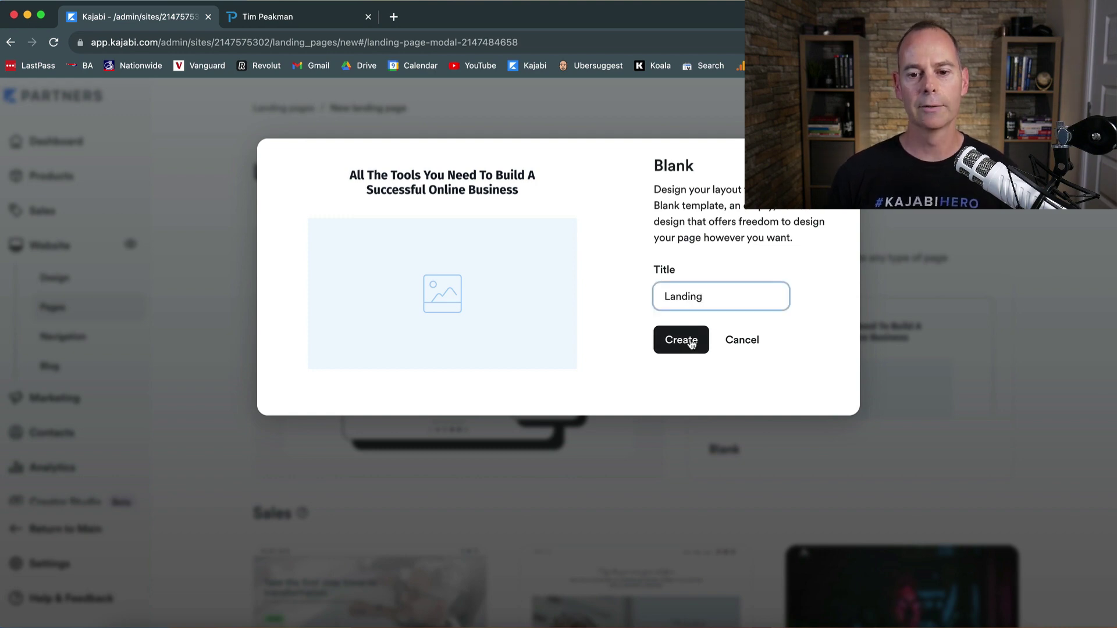
{"action": "left_click", "coordinate": [689, 340]}
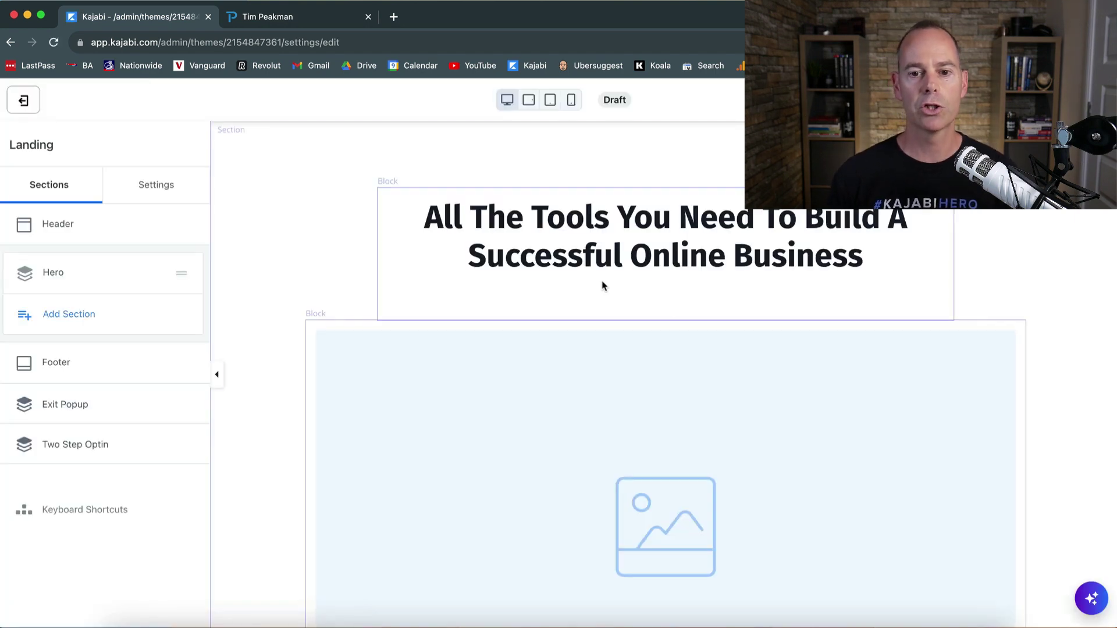
- Look over the Hero section settings, then exit the editor to the Landing Pages list
{"action": "left_click", "coordinate": [304, 259]}
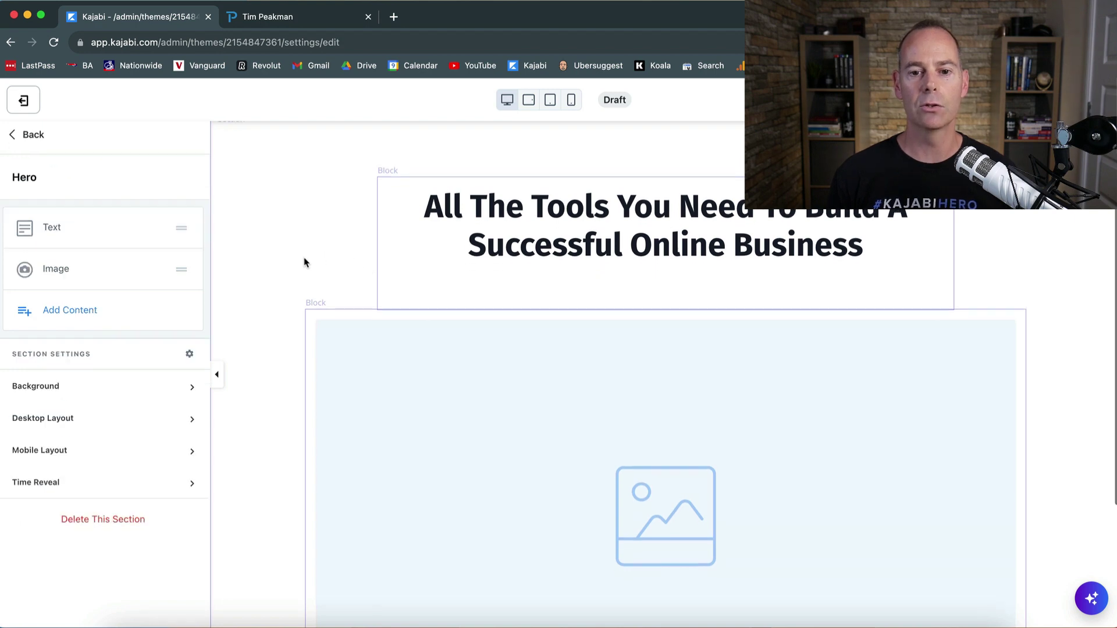
{"action": "scroll", "coordinate": [305, 259], "scroll_direction": "down", "scroll_amount": 2}
{"action": "scroll", "coordinate": [279, 216], "scroll_direction": "up", "scroll_amount": 2}
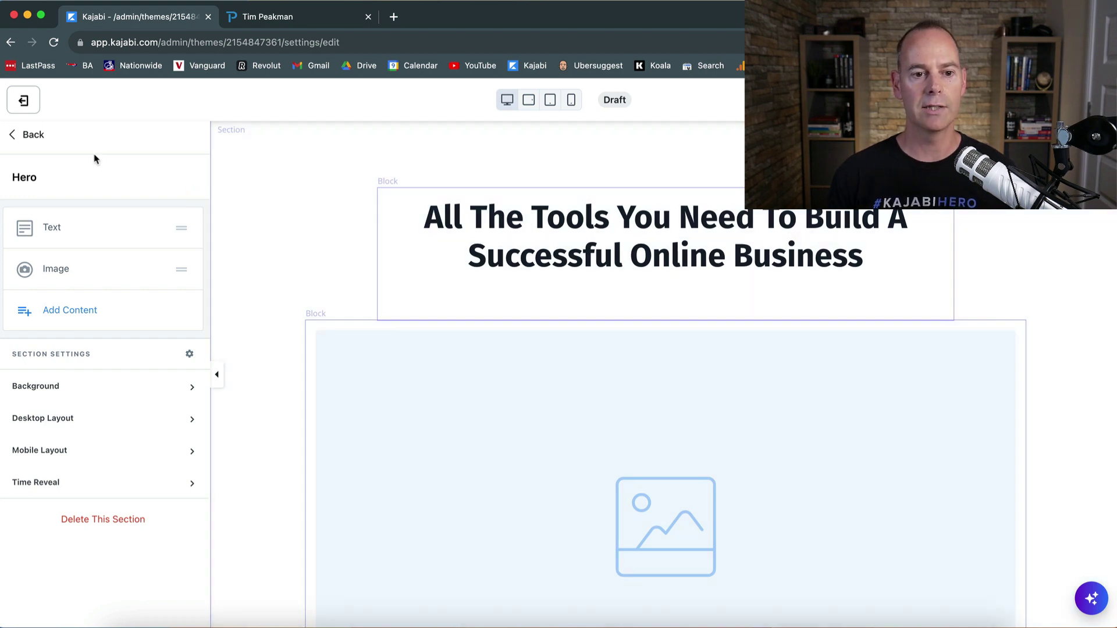
{"action": "left_click", "coordinate": [33, 135]}
{"action": "left_click", "coordinate": [23, 101]}
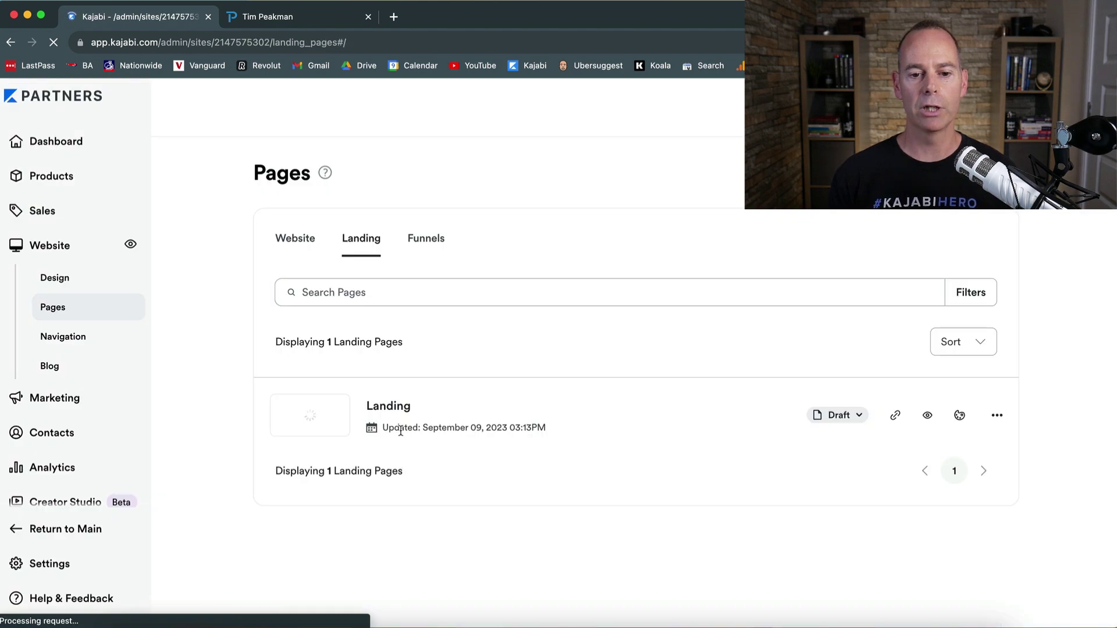
- Check the Landing page's Edit Details, then reopen the Landing page in the editor
{"action": "left_click", "coordinate": [997, 416]}
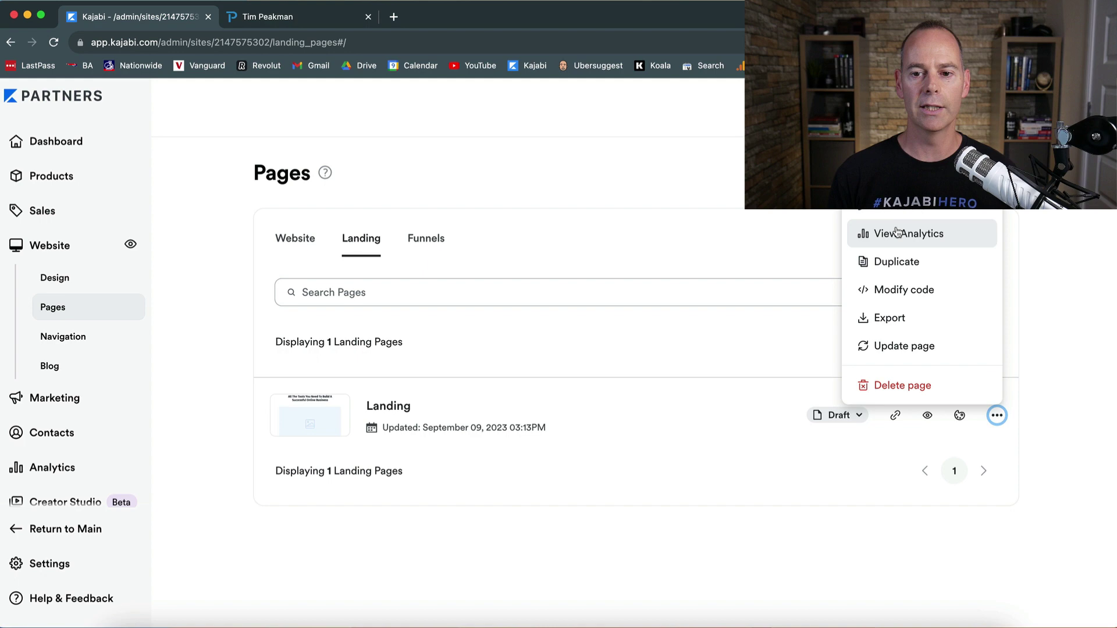
{"action": "left_click", "coordinate": [908, 205]}
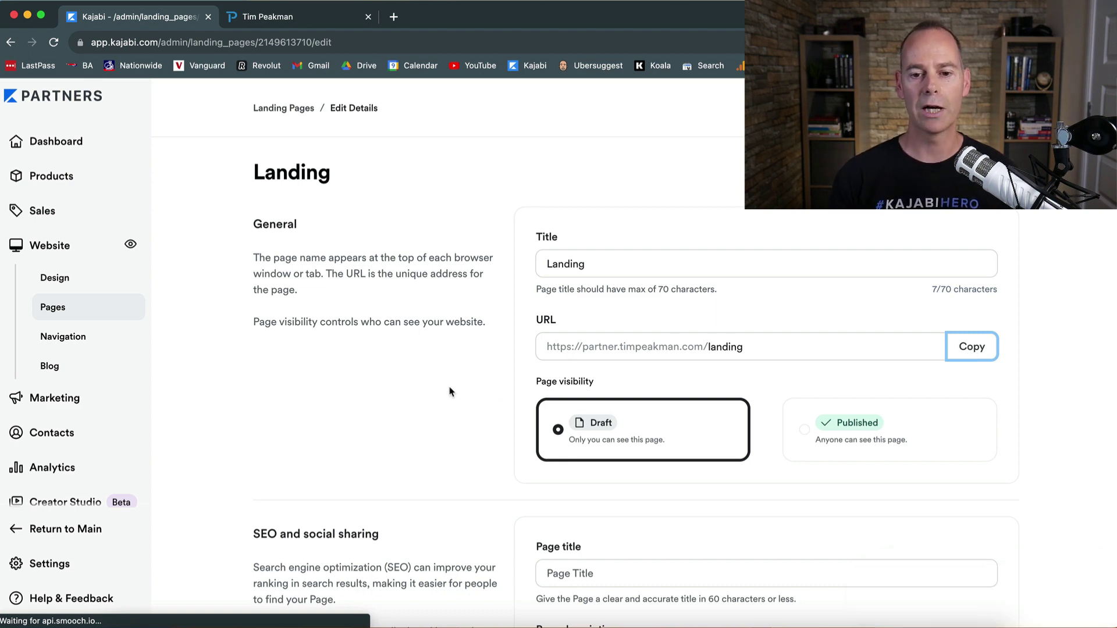
{"action": "left_click", "coordinate": [295, 110]}
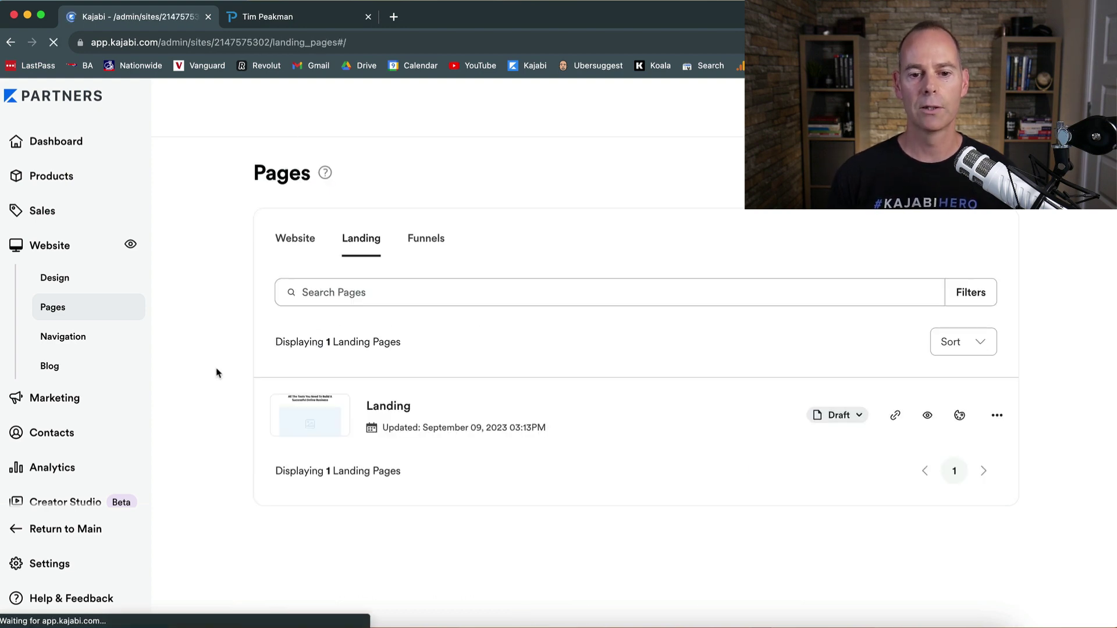
{"action": "left_click", "coordinate": [381, 408]}
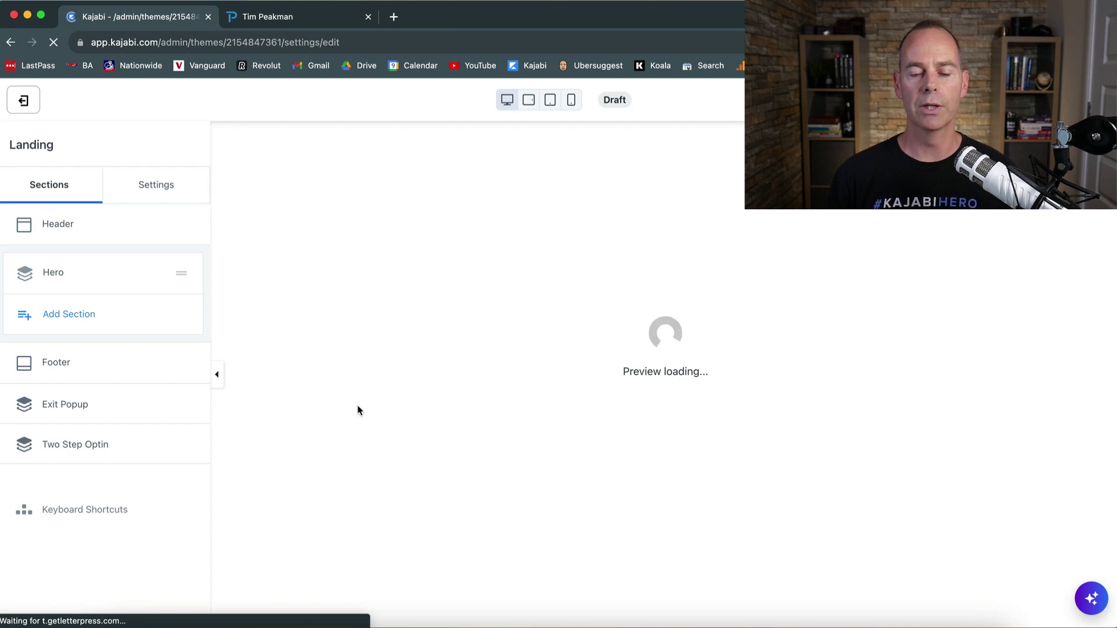
- Delete the placeholder image block from the Hero section
{"action": "scroll", "coordinate": [267, 470], "scroll_direction": "down", "scroll_amount": 3}
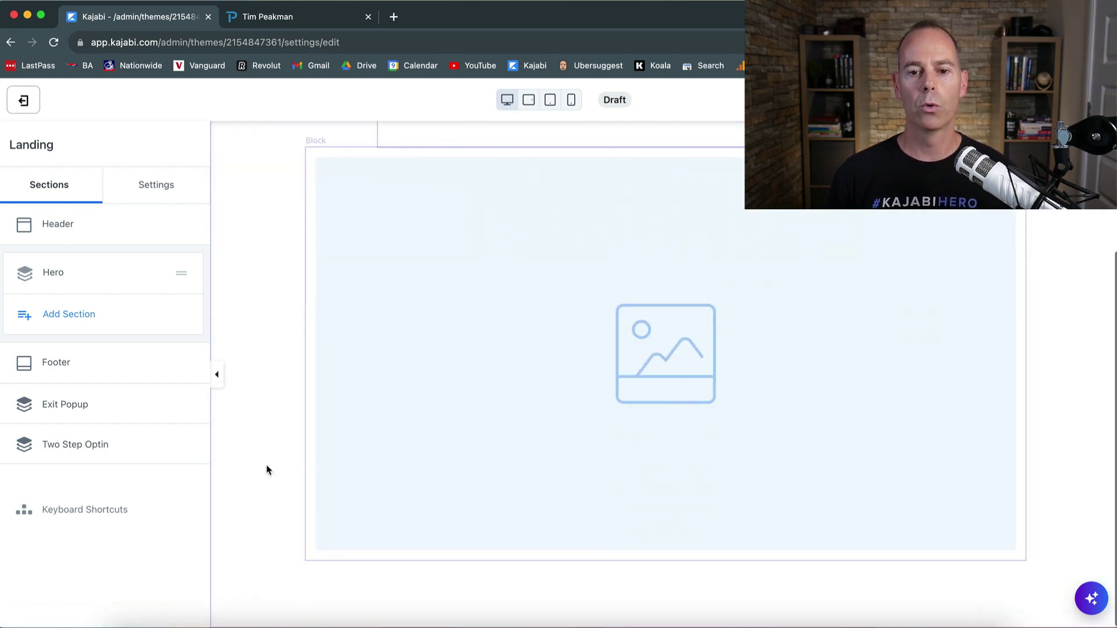
{"action": "left_click", "coordinate": [449, 408]}
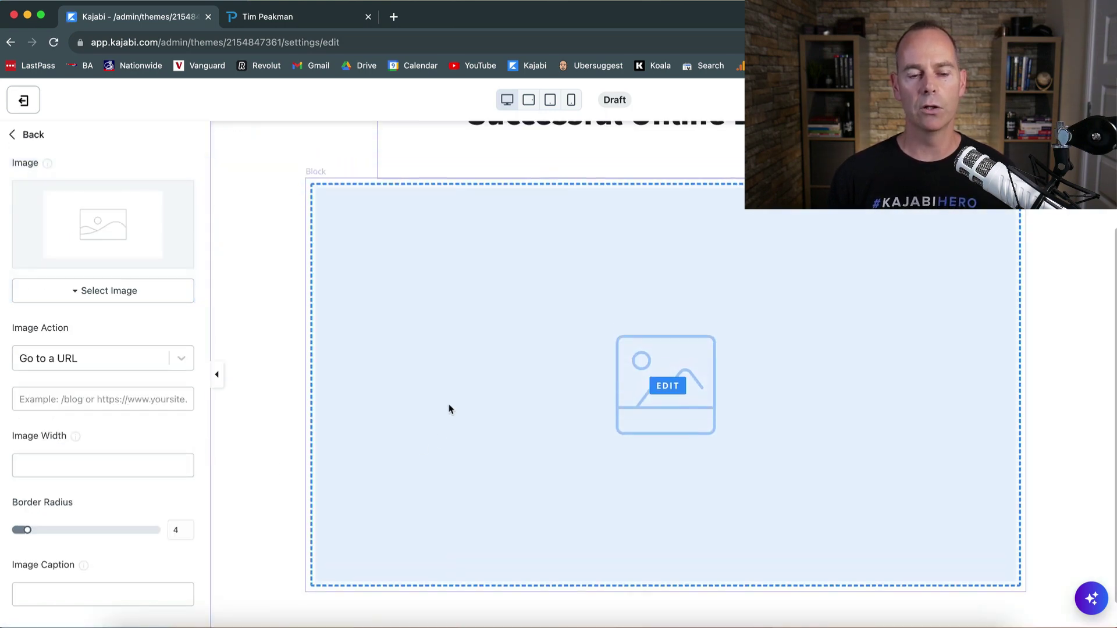
{"action": "scroll", "coordinate": [113, 484], "scroll_direction": "down", "scroll_amount": 7}
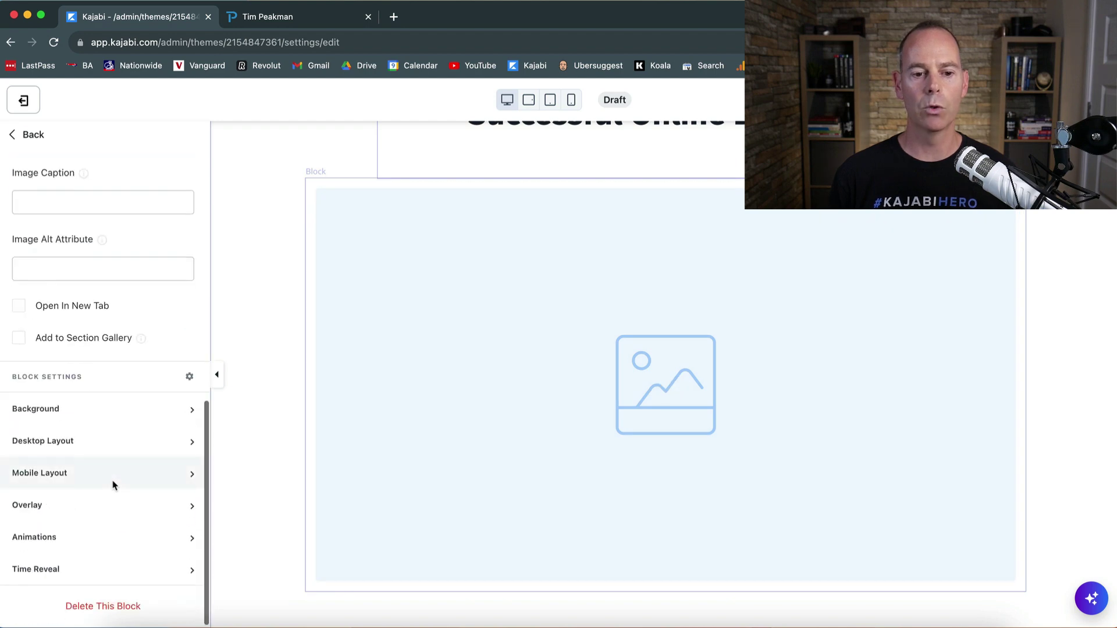
{"action": "left_click", "coordinate": [93, 608]}
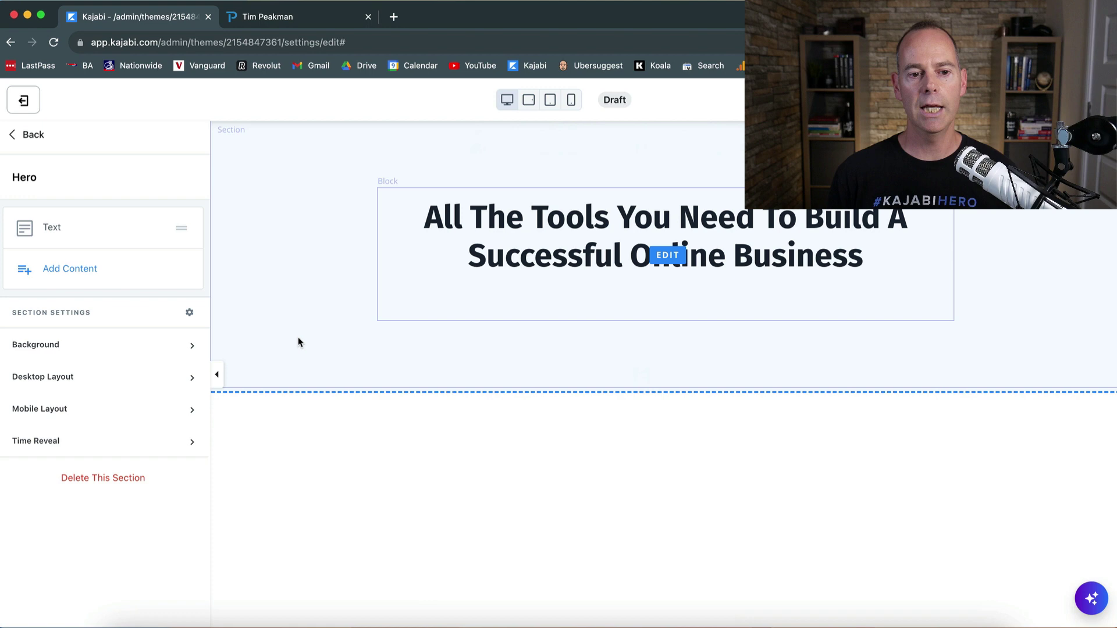
- Add a Form block to the Hero section that shows the Default Form
{"action": "left_click", "coordinate": [60, 275]}
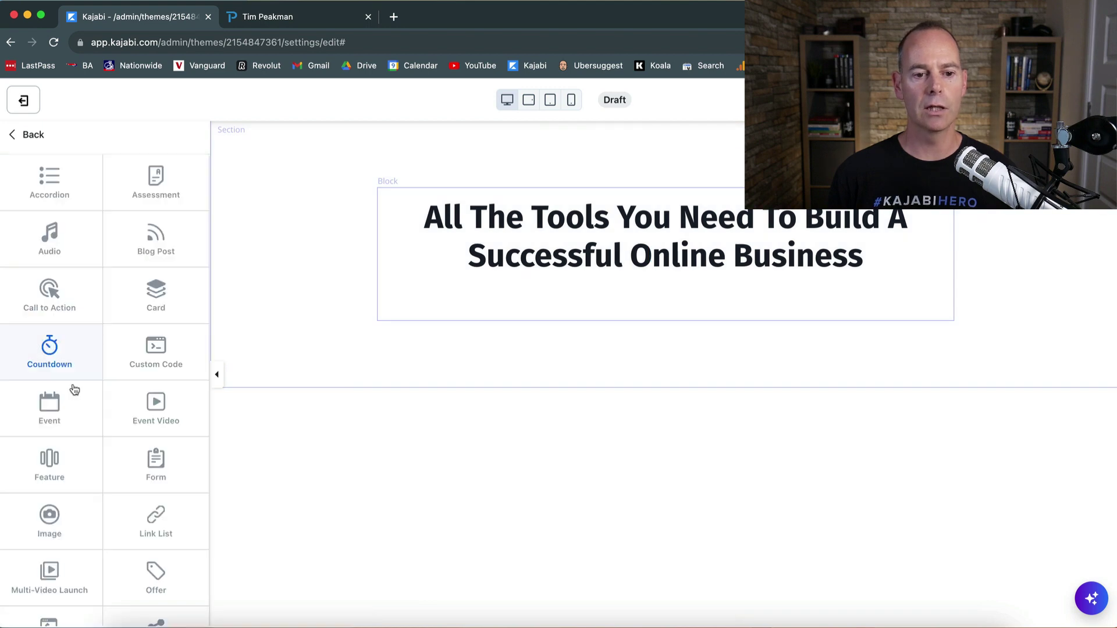
{"action": "scroll", "coordinate": [92, 391], "scroll_direction": "down", "scroll_amount": 3}
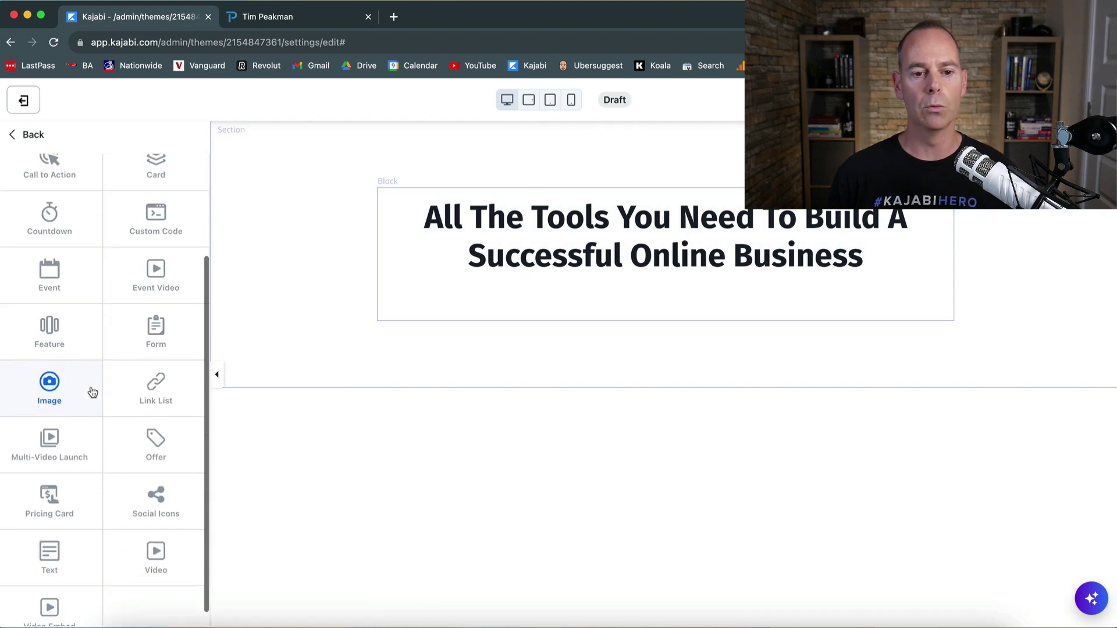
{"action": "left_click", "coordinate": [155, 329]}
{"action": "scroll", "coordinate": [155, 338], "scroll_direction": "down", "scroll_amount": 10}
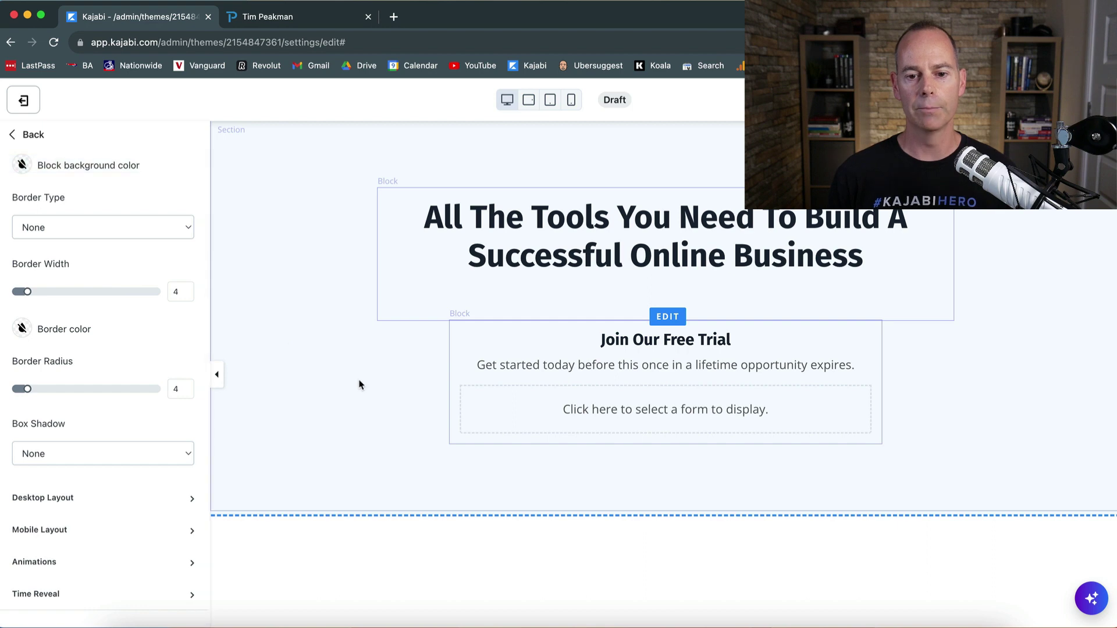
{"action": "left_click", "coordinate": [508, 417]}
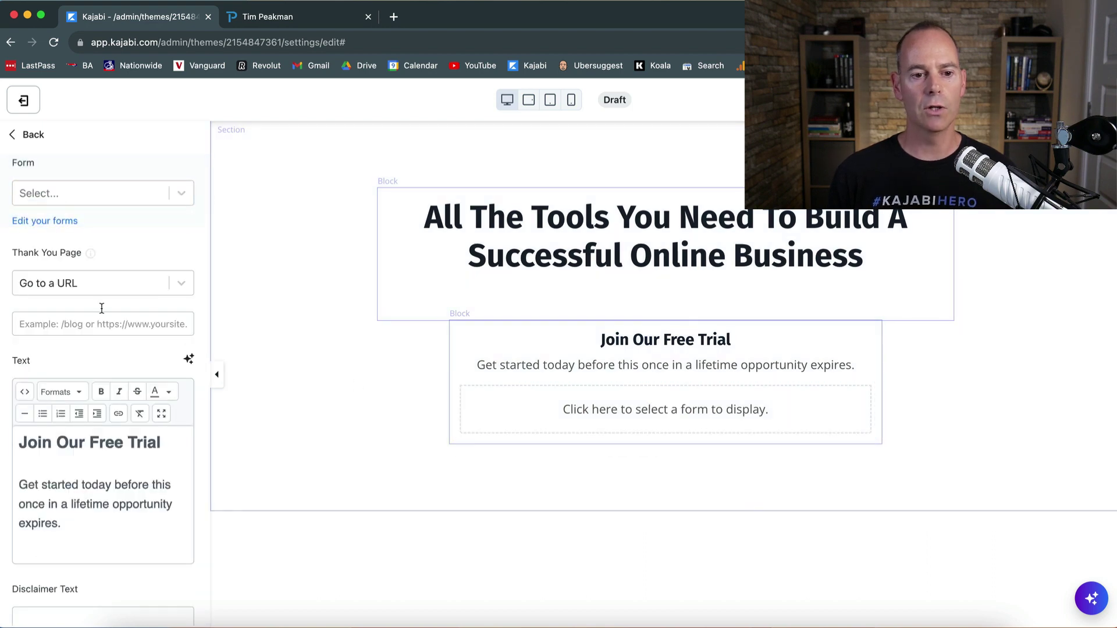
{"action": "left_click", "coordinate": [84, 196]}
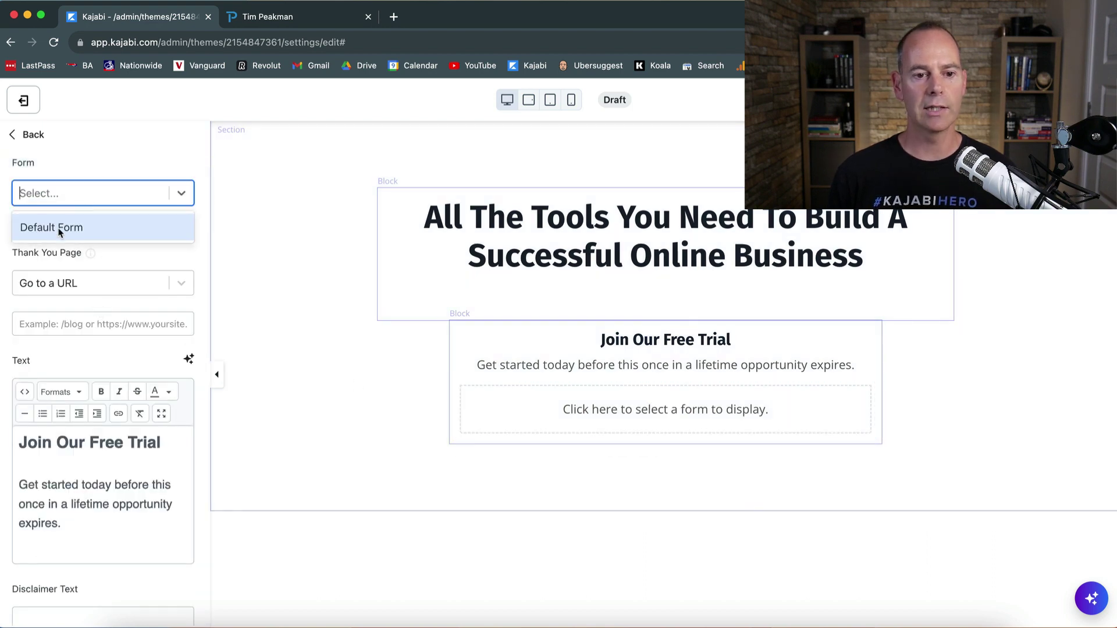
{"action": "left_click", "coordinate": [59, 232]}
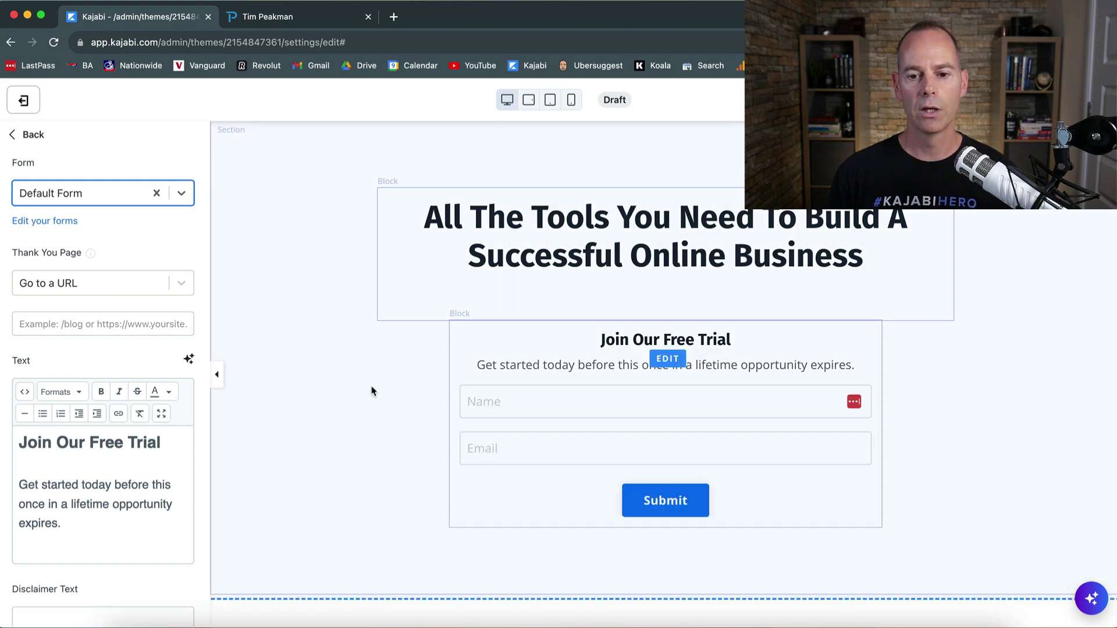
{"action": "left_click", "coordinate": [388, 453]}
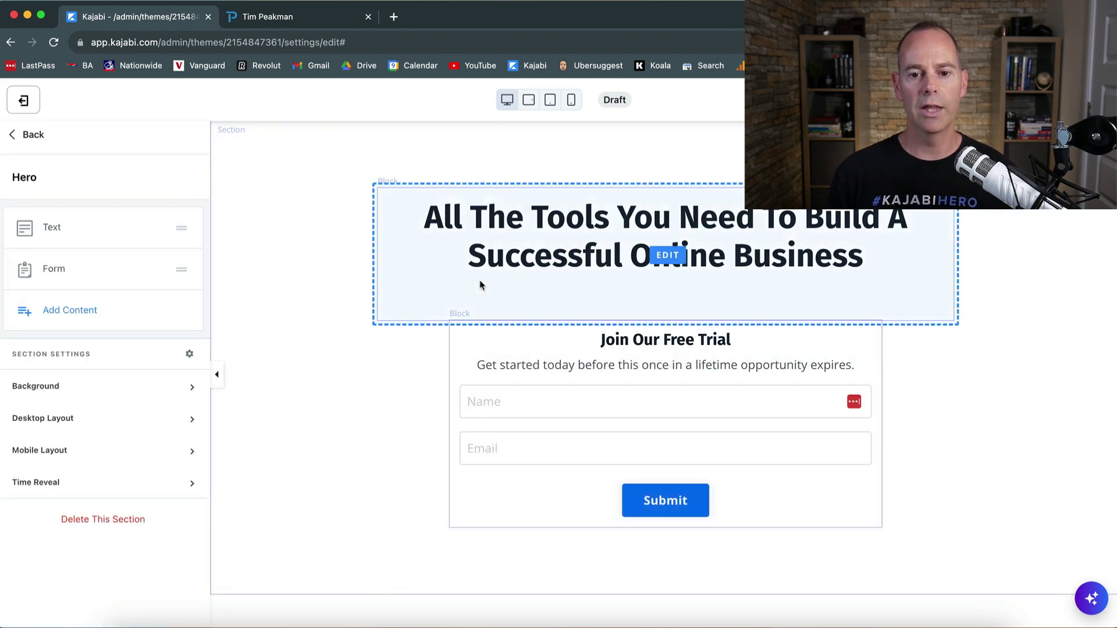
{"action": "left_click", "coordinate": [523, 256]}
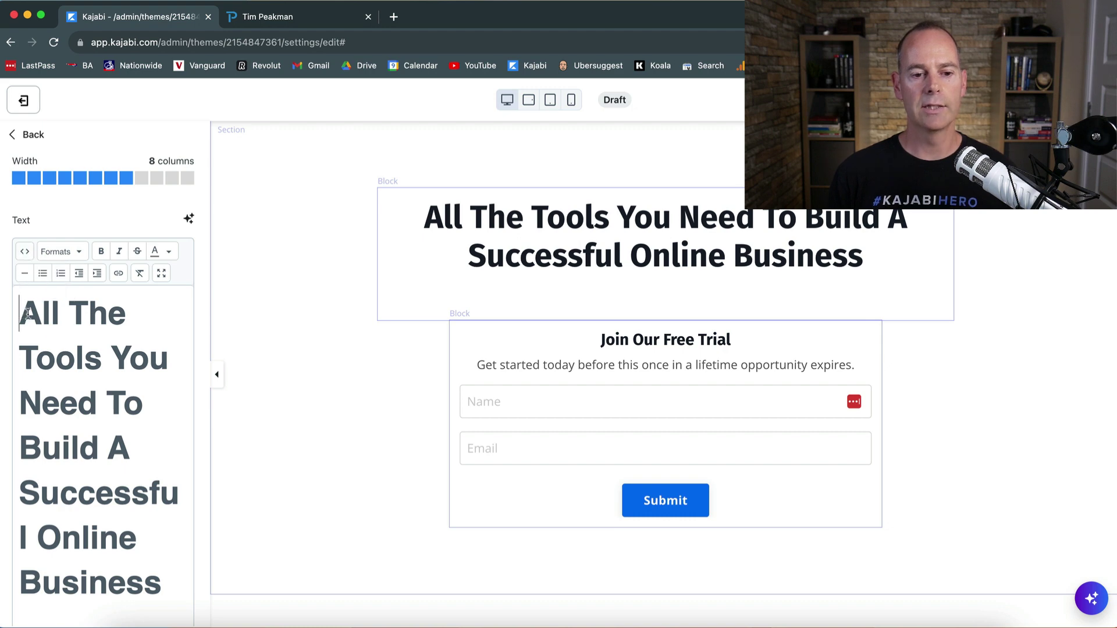
- Replace the start of the headline with 'Download My Awesome Guide Now'
{"action": "left_click_drag", "start_coordinate": [28, 314], "coordinate": [142, 388]}
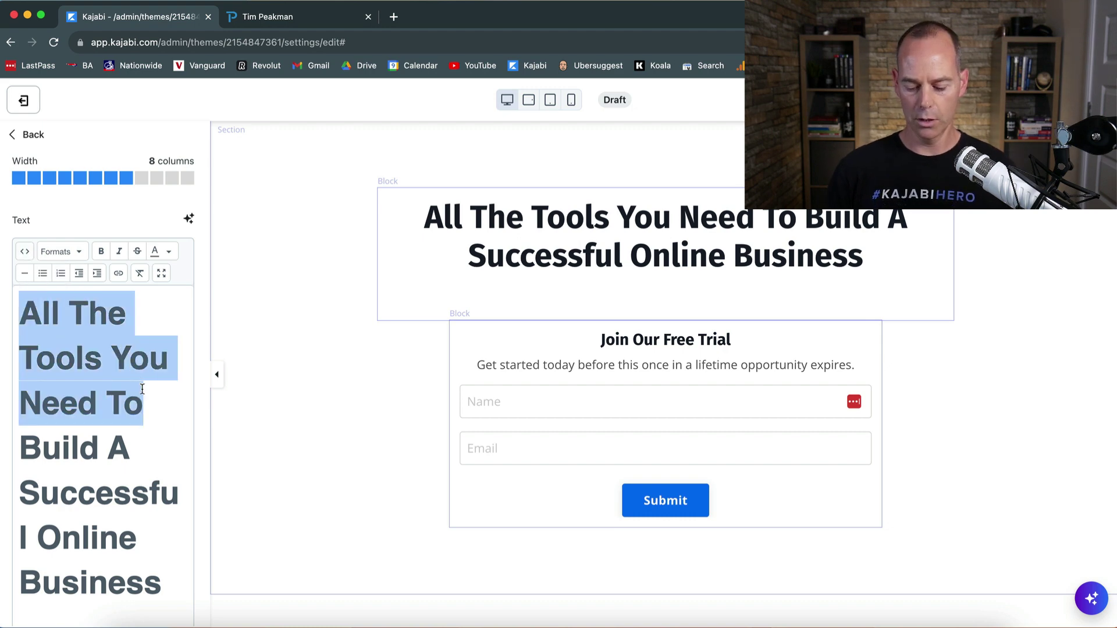
{"action": "type", "text": "Download M"}
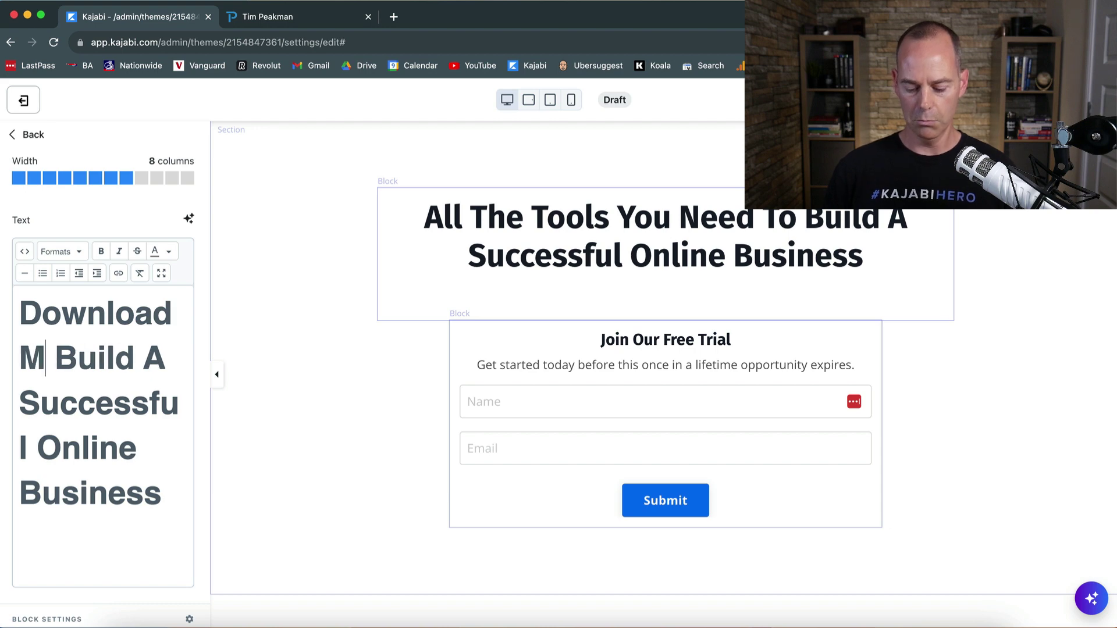
{"action": "type", "text": "y Awesome "}
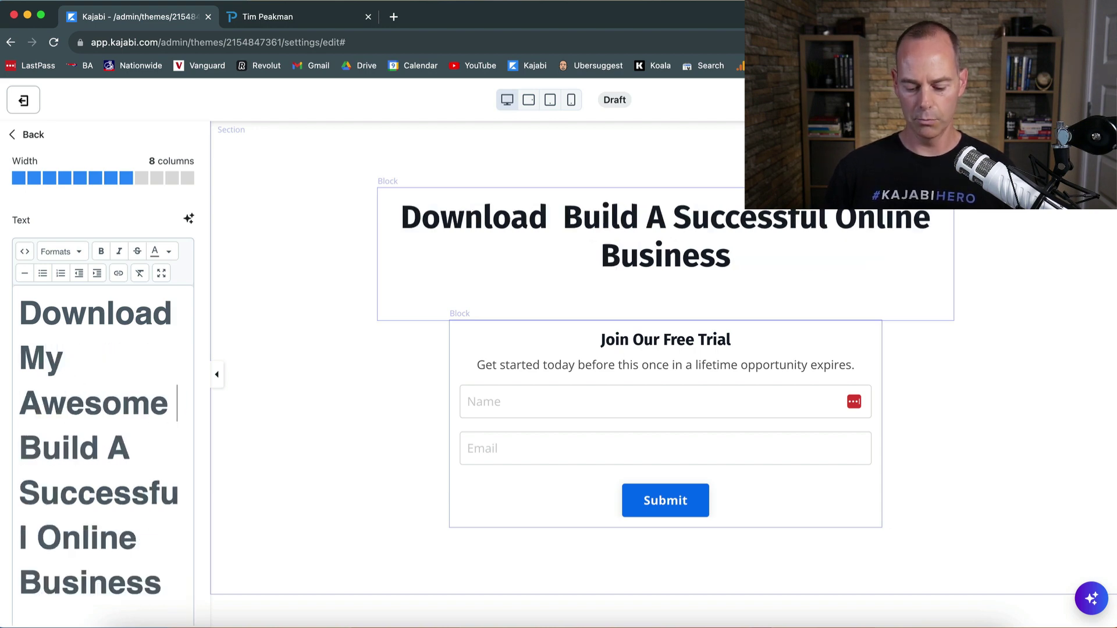
{"action": "type", "text": "Guide NOw"}
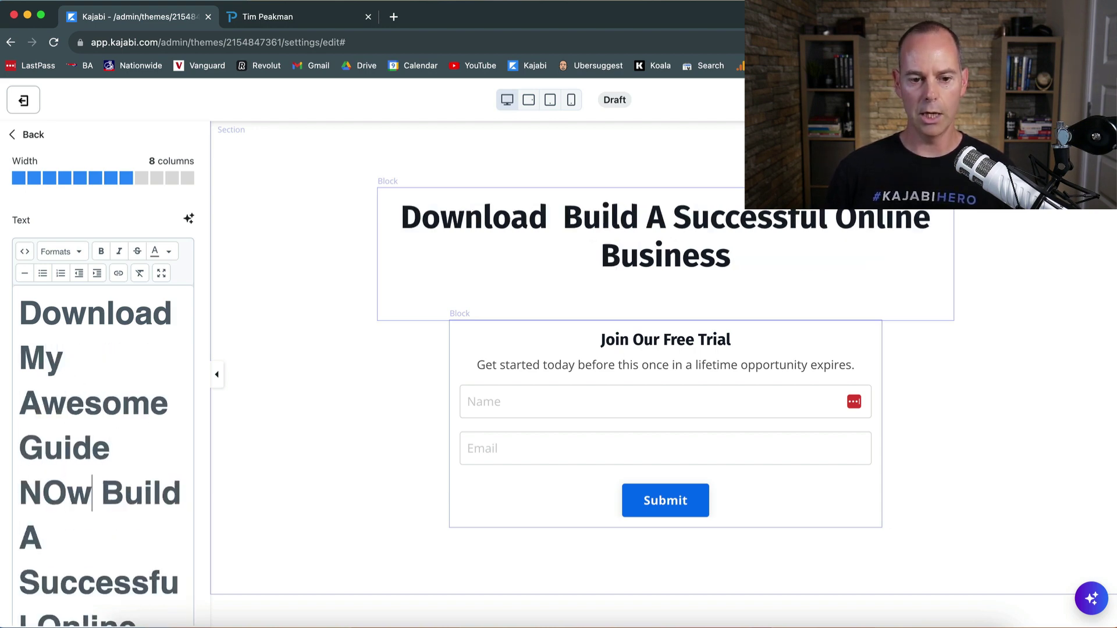
{"action": "key", "text": "BackSpace"}
{"action": "key", "text": "BackSpace"}
{"action": "type", "text": "ow"}
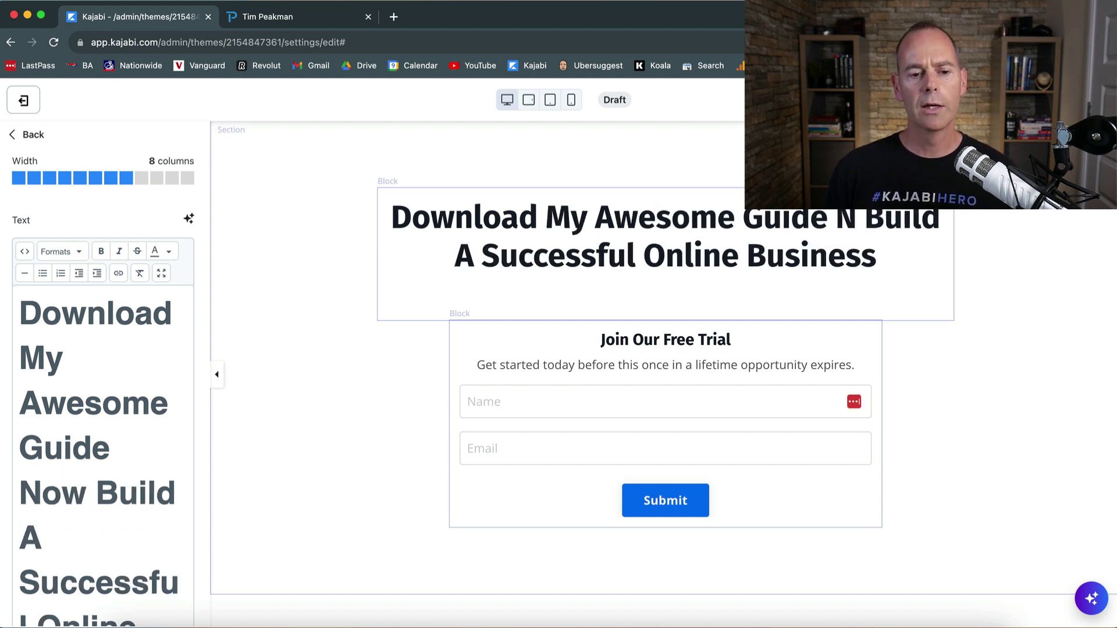
- Delete the leftover 'Build A Successful Online Business' words and the blank line after the headline
{"action": "scroll", "coordinate": [114, 407], "scroll_direction": "down", "scroll_amount": 3}
{"action": "left_click_drag", "start_coordinate": [100, 407], "coordinate": [157, 564]}
{"action": "key", "text": "BackSpace"}
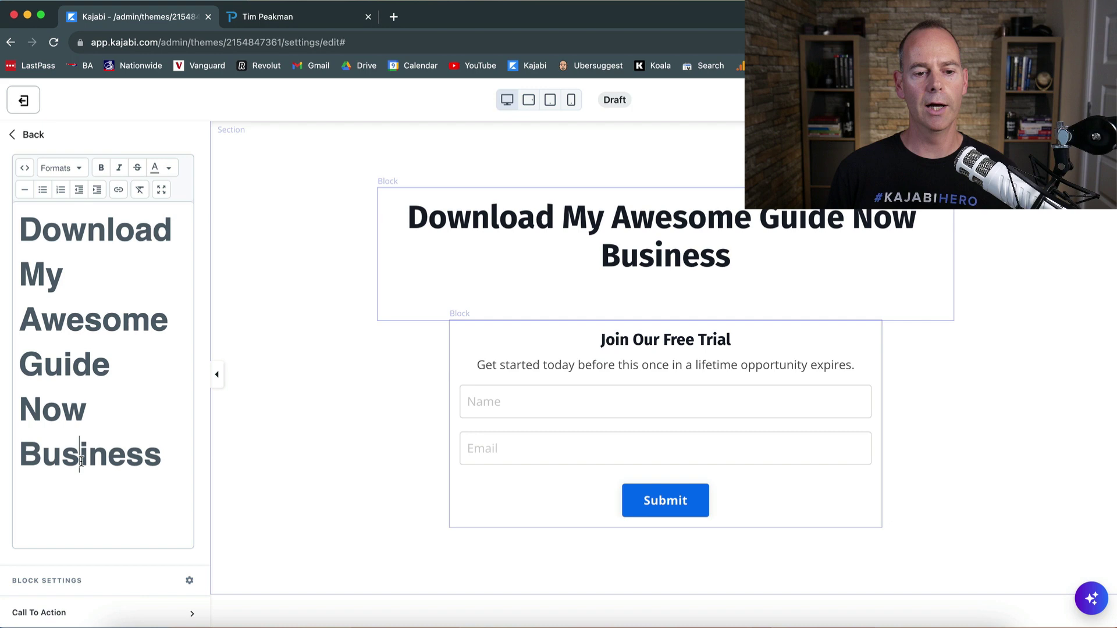
{"action": "double_click", "coordinate": [82, 461]}
{"action": "key", "text": "BackSpace"}
{"action": "key", "text": "BackSpace"}
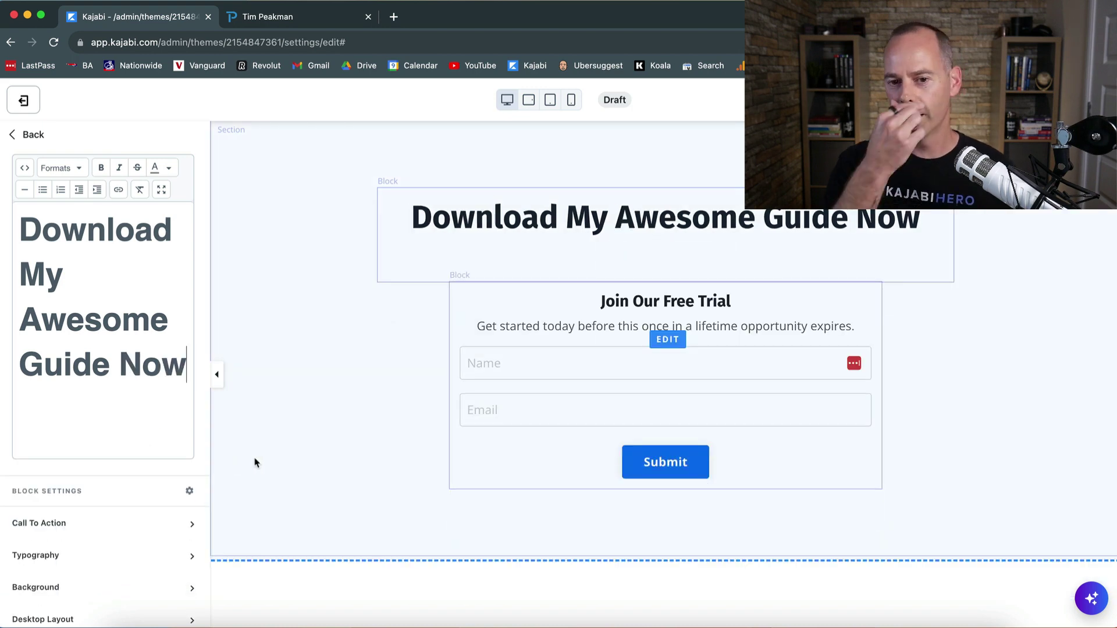
{"action": "left_click", "coordinate": [158, 413]}
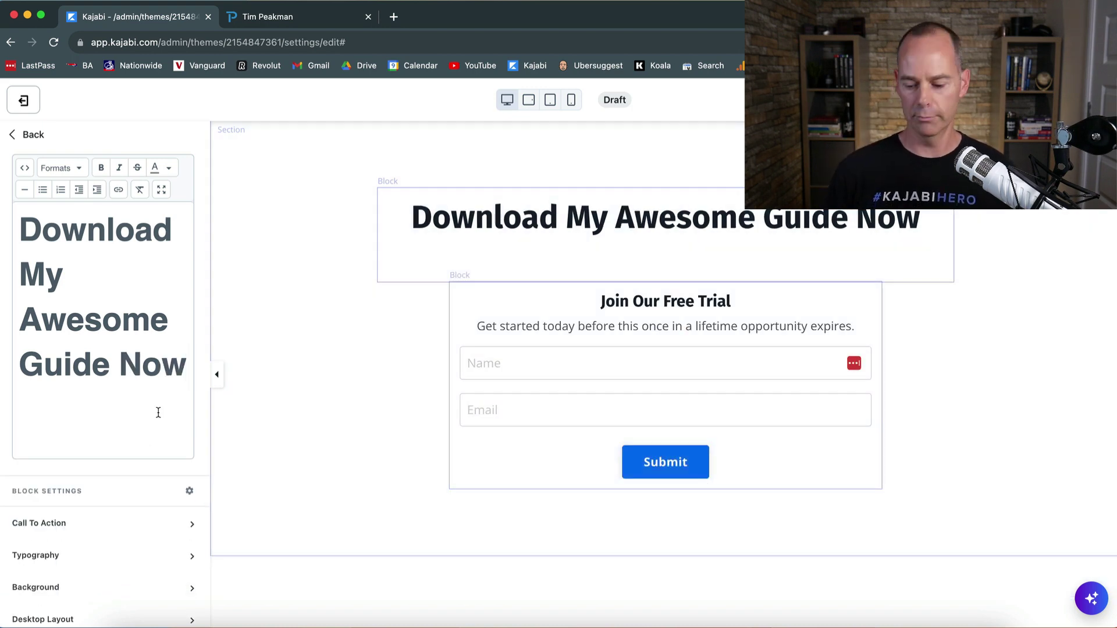
{"action": "key", "text": "BackSpace"}
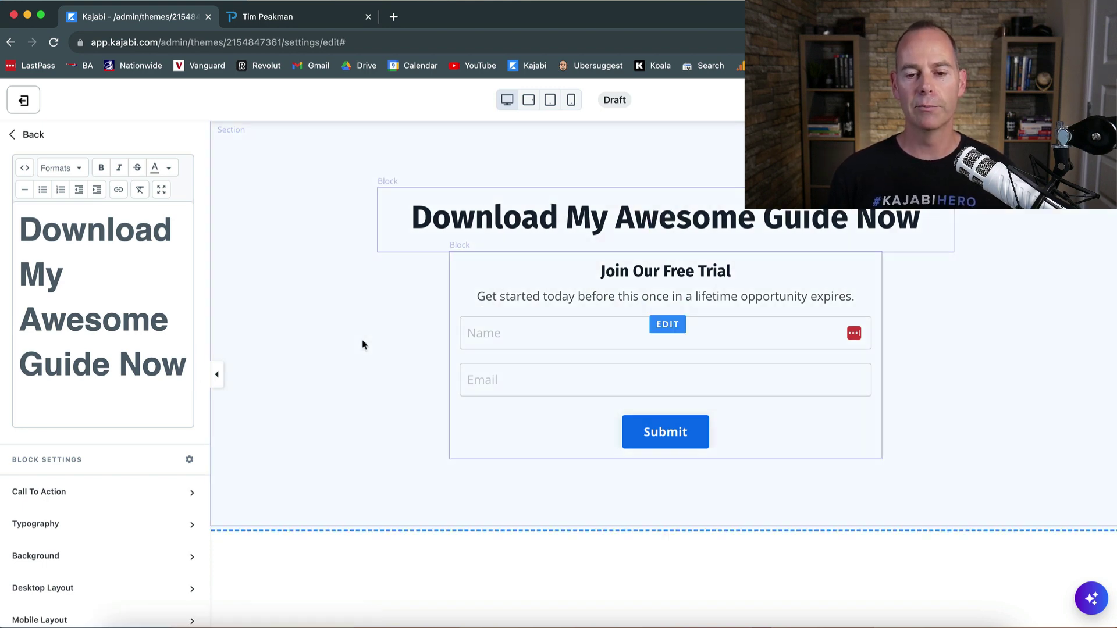
{"action": "left_click", "coordinate": [570, 290]}
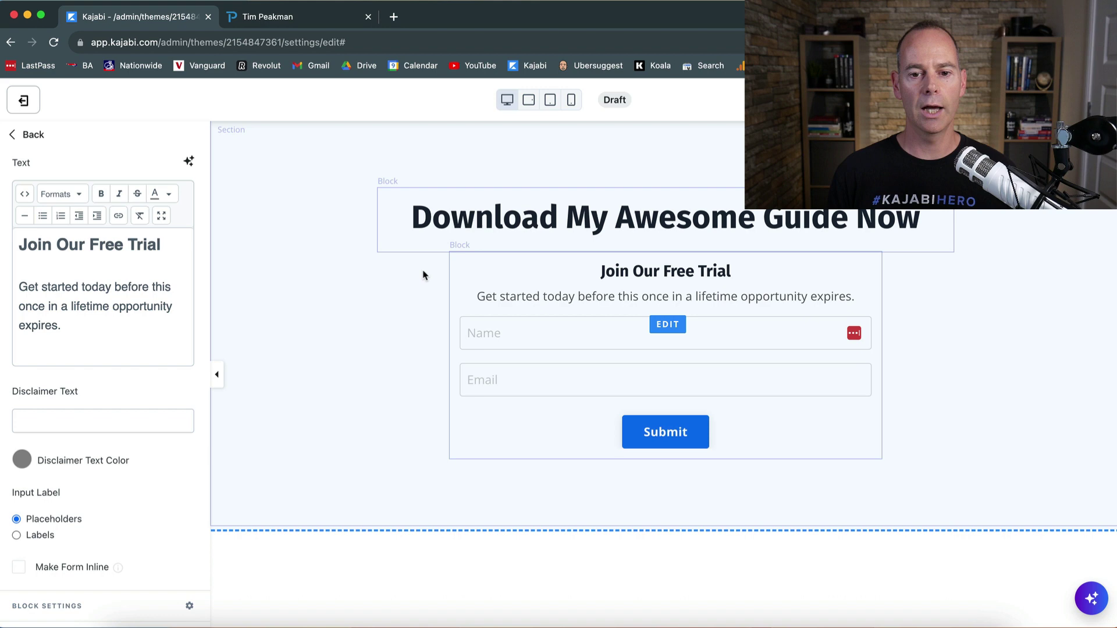
{"action": "left_click", "coordinate": [481, 224]}
{"action": "left_click", "coordinate": [336, 271]}
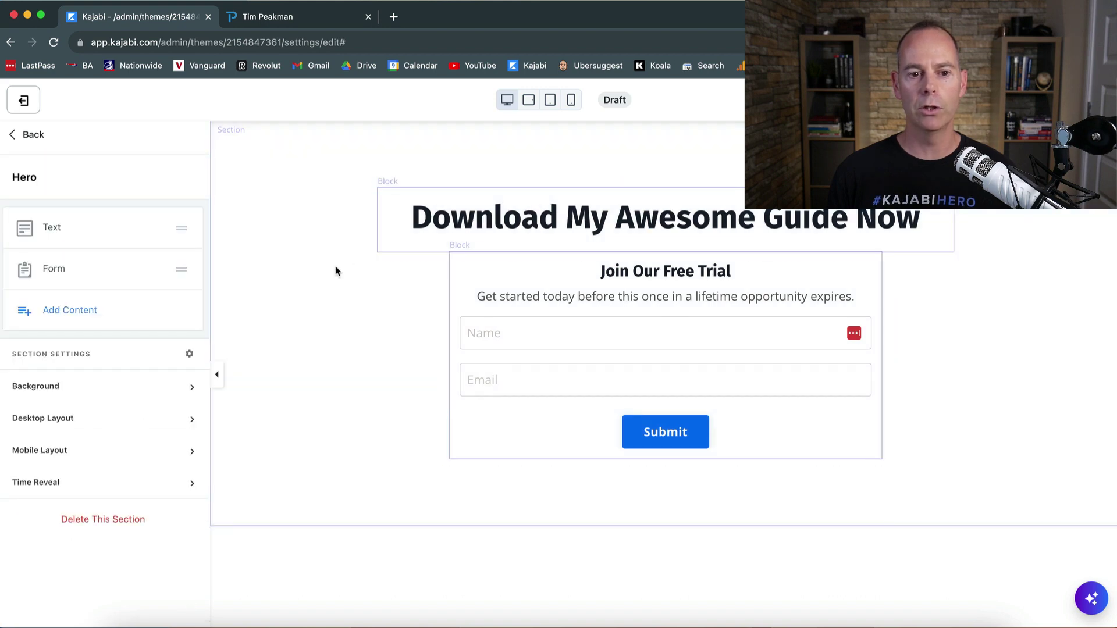
- Make the Hero section full height in its Desktop Layout options
{"action": "left_click", "coordinate": [517, 230]}
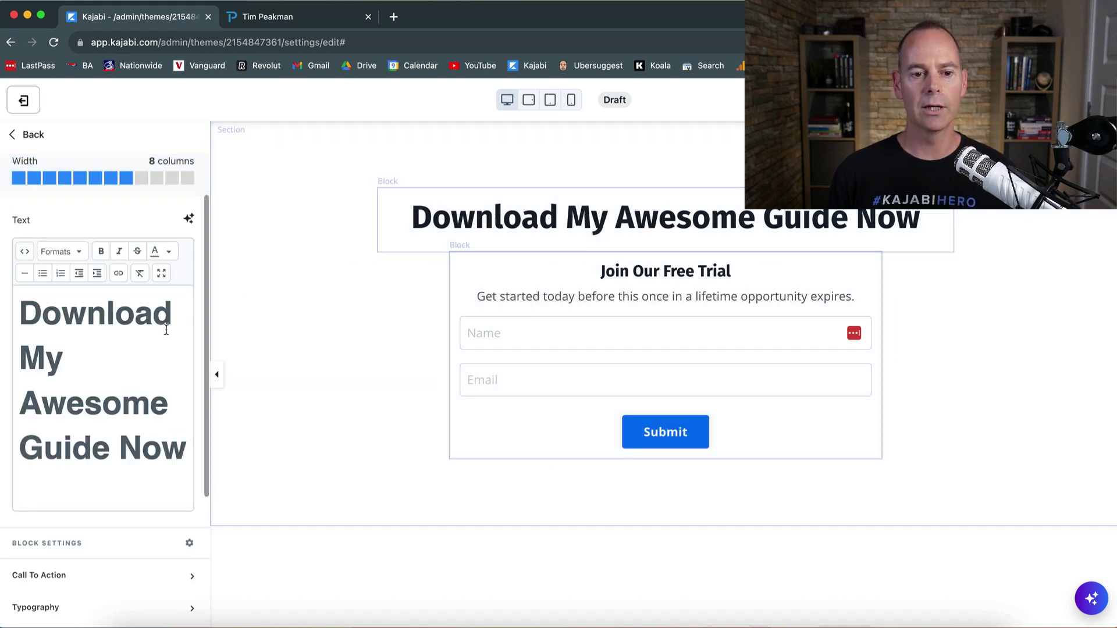
{"action": "left_click", "coordinate": [319, 319]}
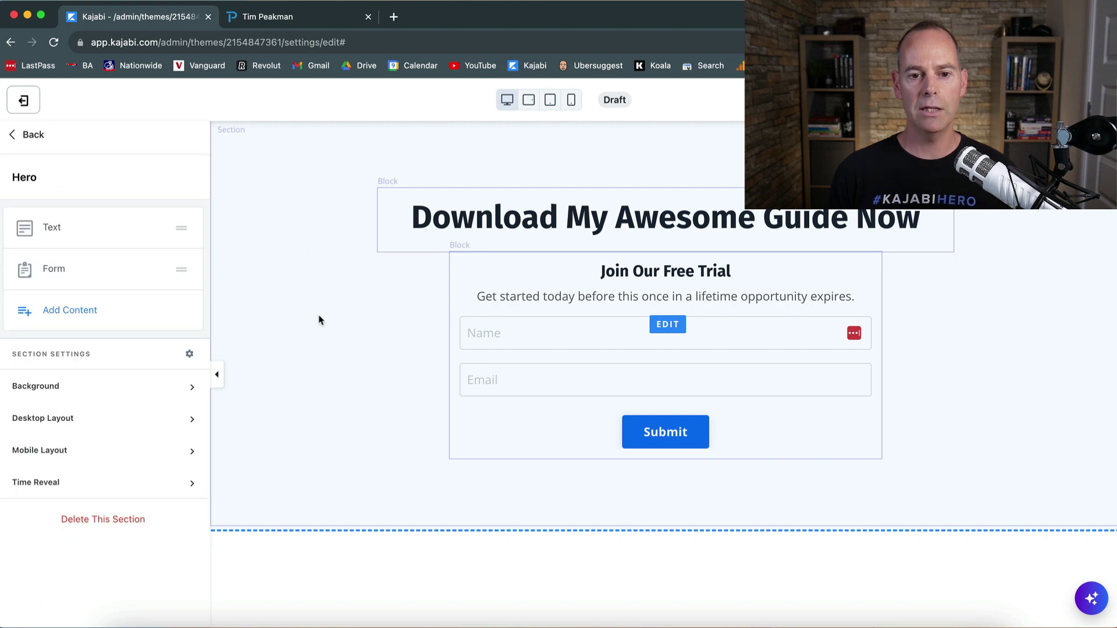
{"action": "left_click", "coordinate": [95, 388]}
{"action": "scroll", "coordinate": [96, 391], "scroll_direction": "down", "scroll_amount": 5}
{"action": "scroll", "coordinate": [97, 392], "scroll_direction": "down", "scroll_amount": 3}
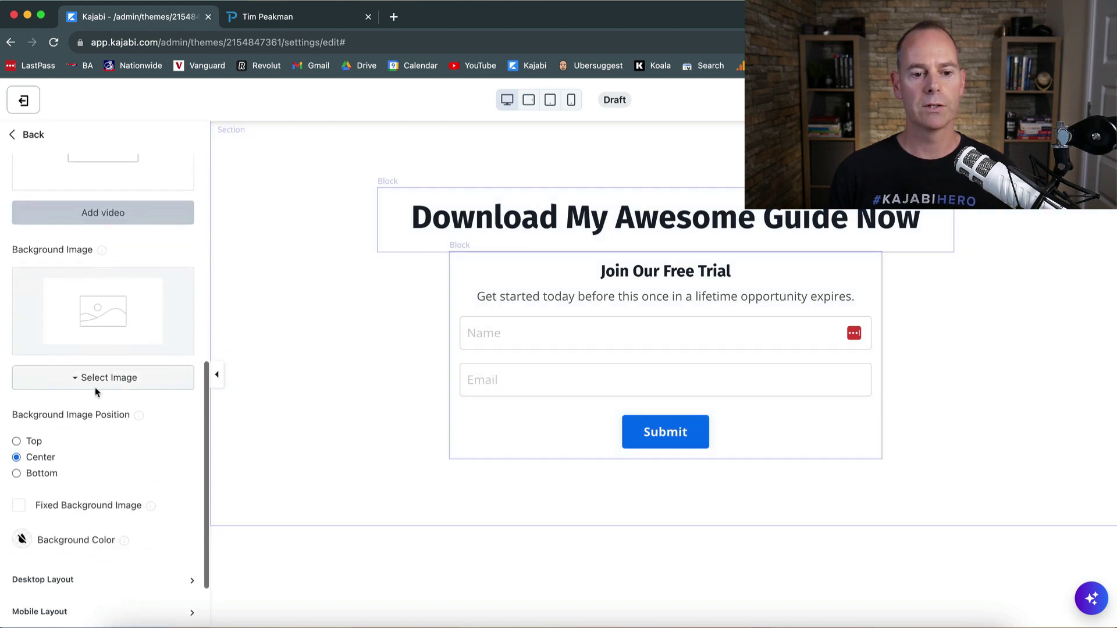
{"action": "left_click", "coordinate": [79, 503]}
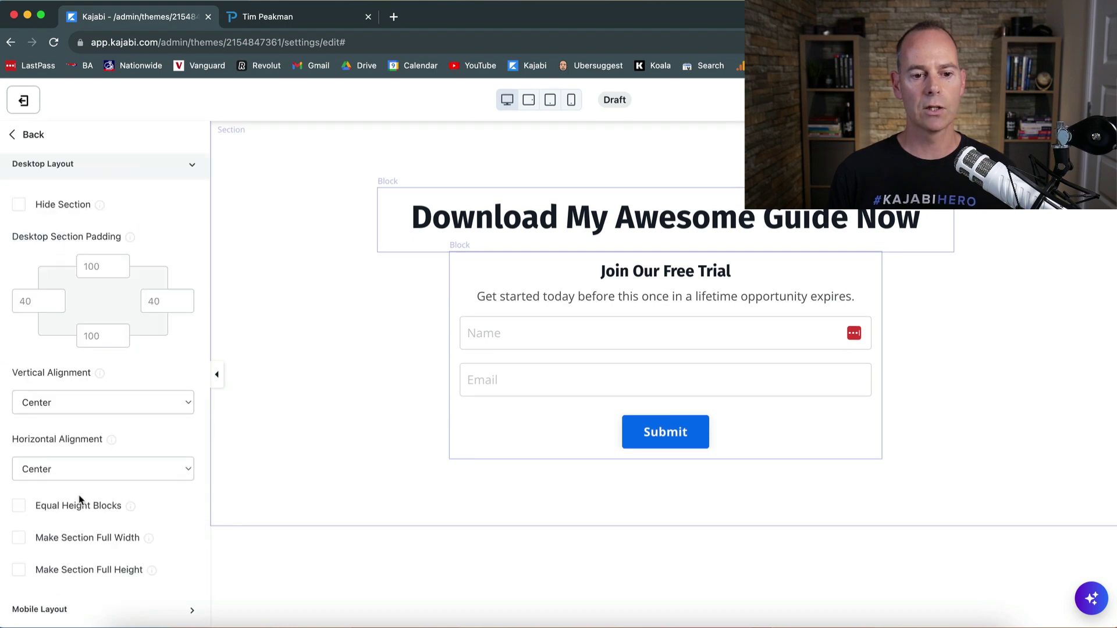
{"action": "scroll", "coordinate": [81, 500], "scroll_direction": "down", "scroll_amount": 2}
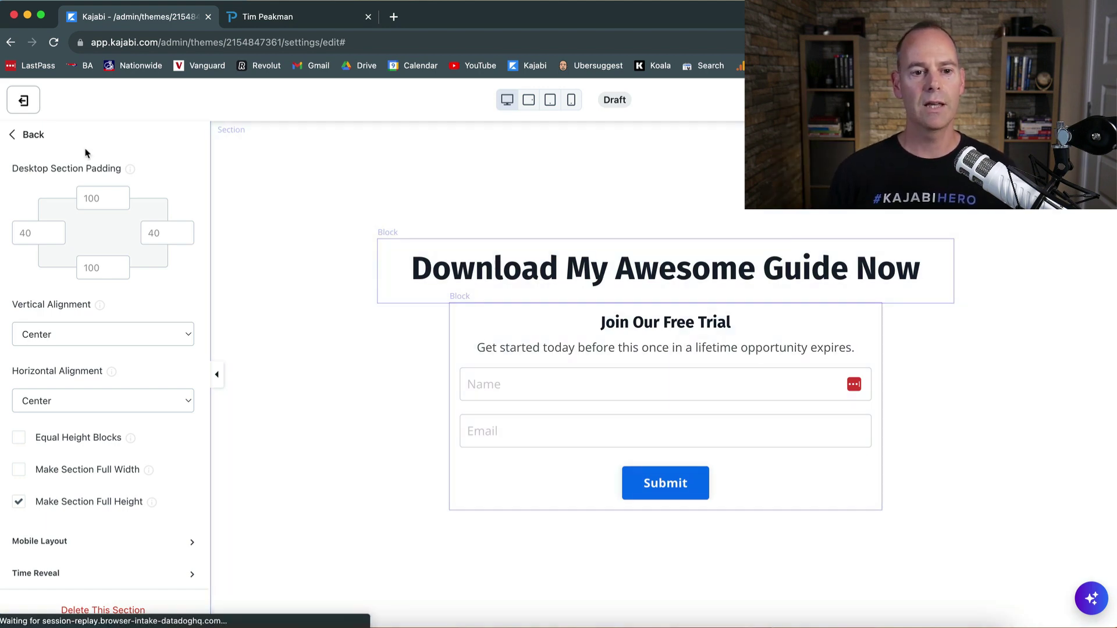
- Tick Hide Header in the Header section's Desktop Layout options
{"action": "left_click", "coordinate": [34, 135]}
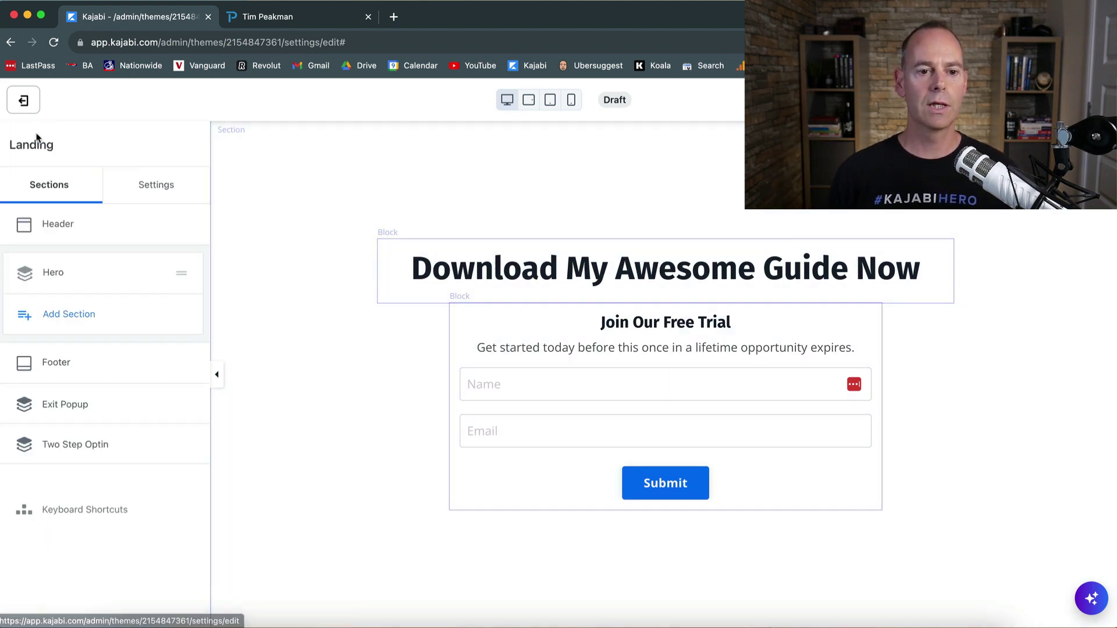
{"action": "left_click", "coordinate": [54, 226]}
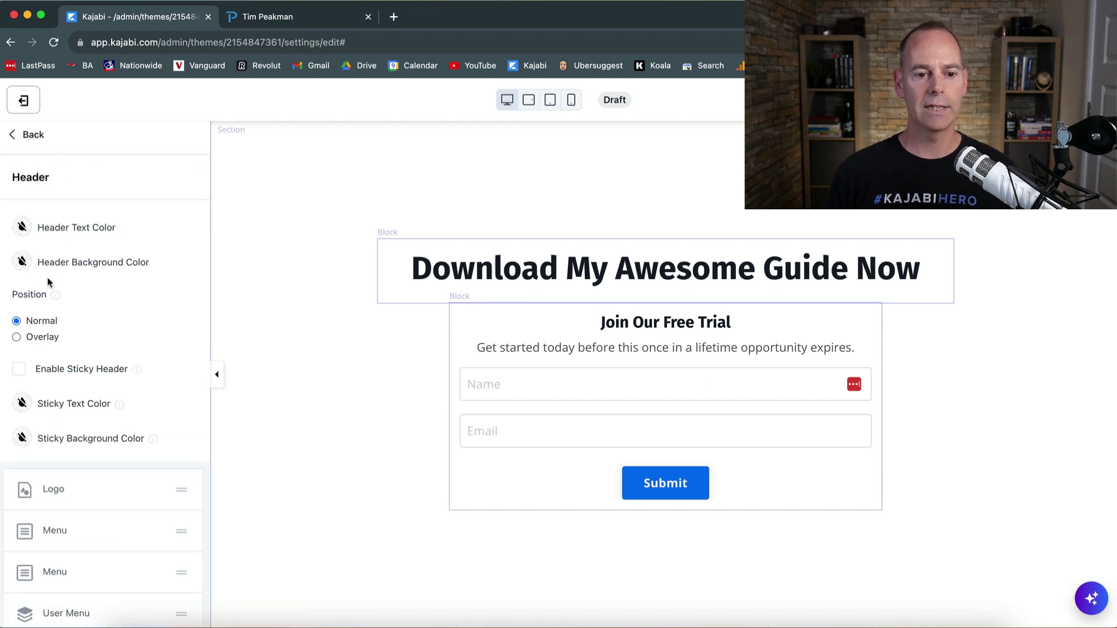
{"action": "scroll", "coordinate": [50, 340], "scroll_direction": "down", "scroll_amount": 5}
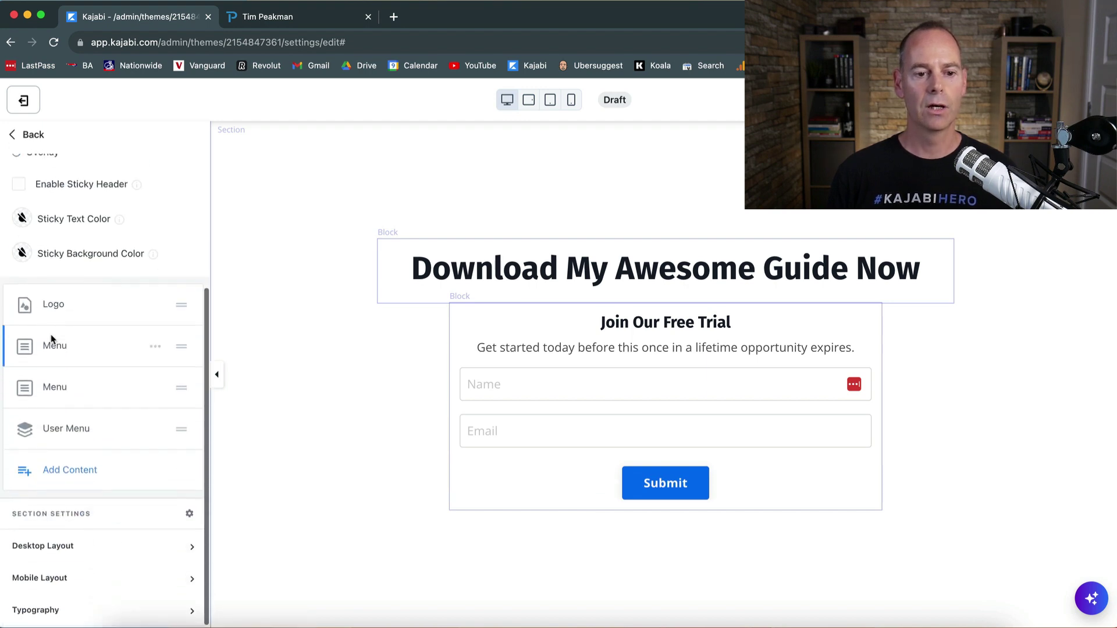
{"action": "left_click", "coordinate": [58, 543]}
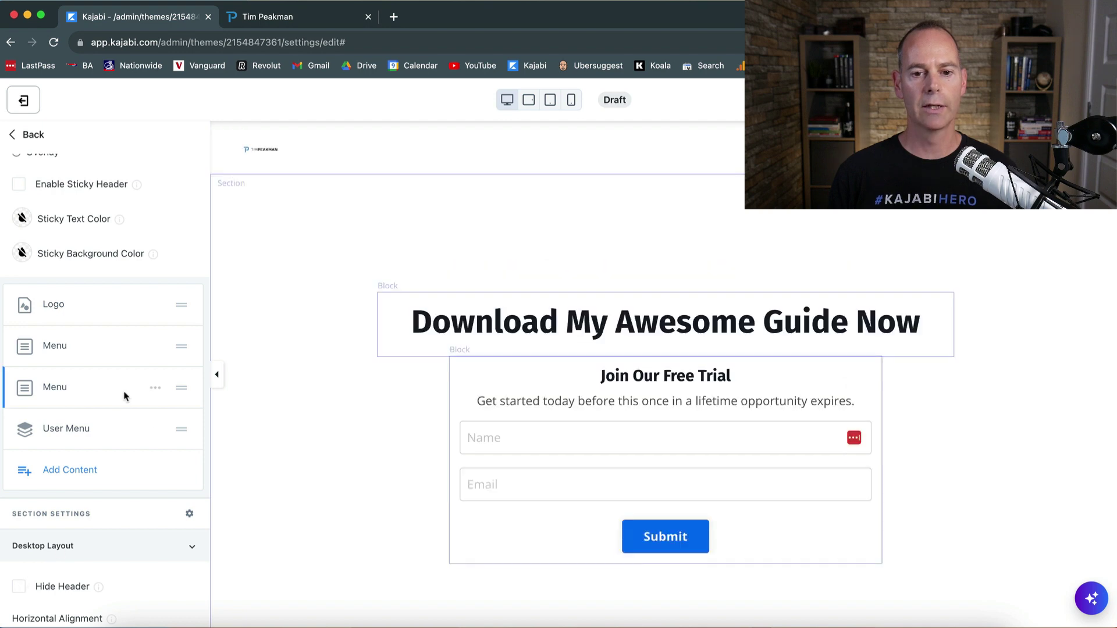
{"action": "scroll", "coordinate": [124, 393], "scroll_direction": "down", "scroll_amount": 3}
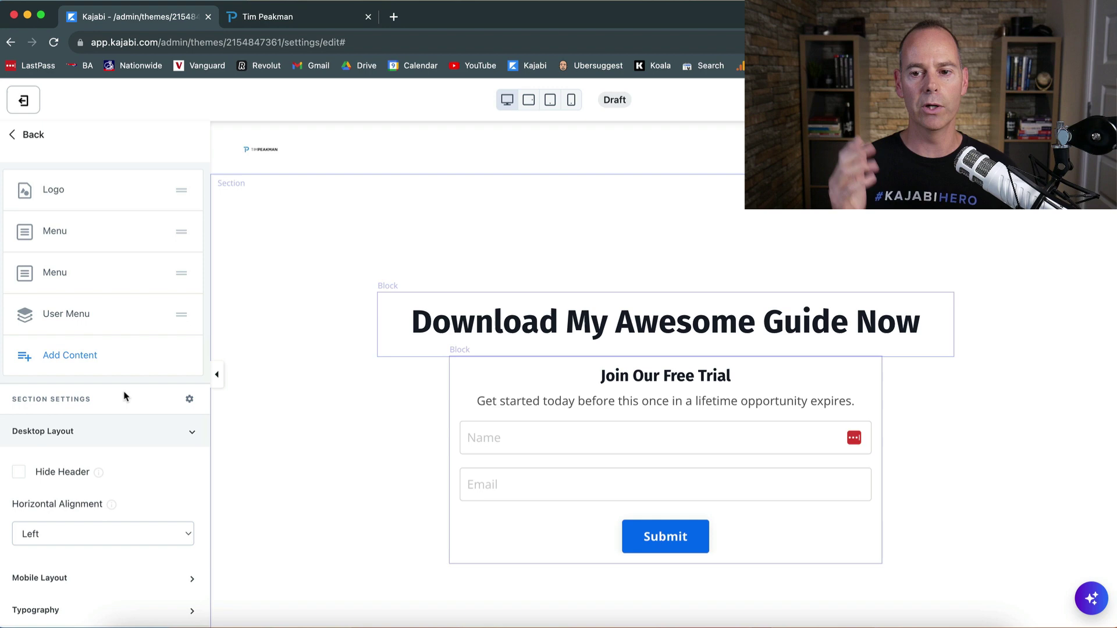
{"action": "left_click", "coordinate": [20, 473]}
{"action": "scroll", "coordinate": [128, 200], "scroll_direction": "up", "scroll_amount": 5}
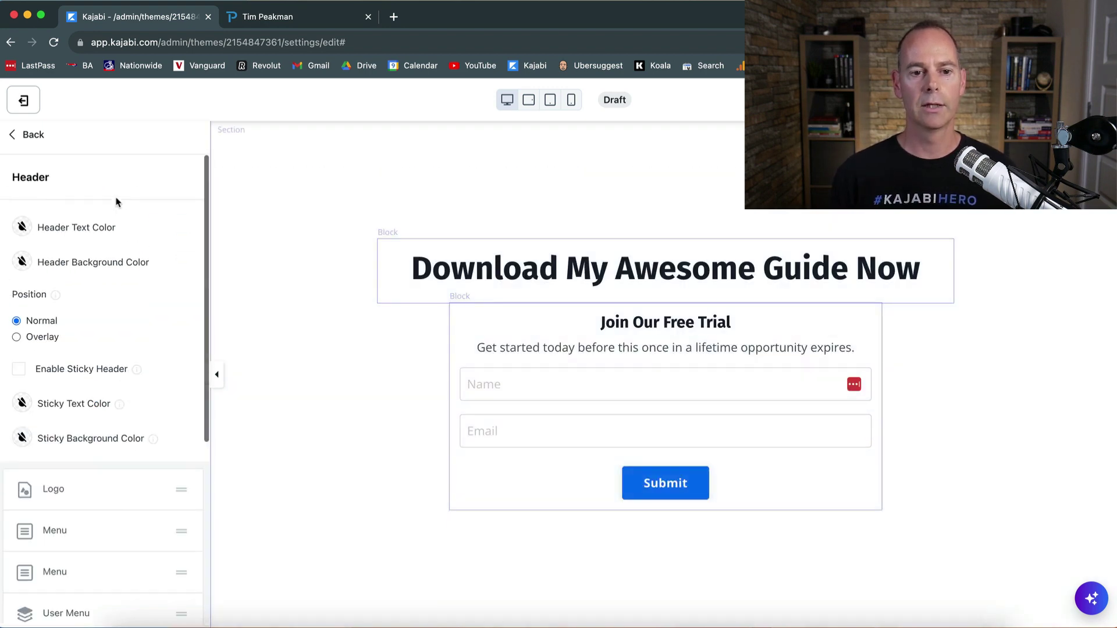
- Open the landing page preview in a new tab and check it
{"action": "left_click", "coordinate": [1015, 99]}
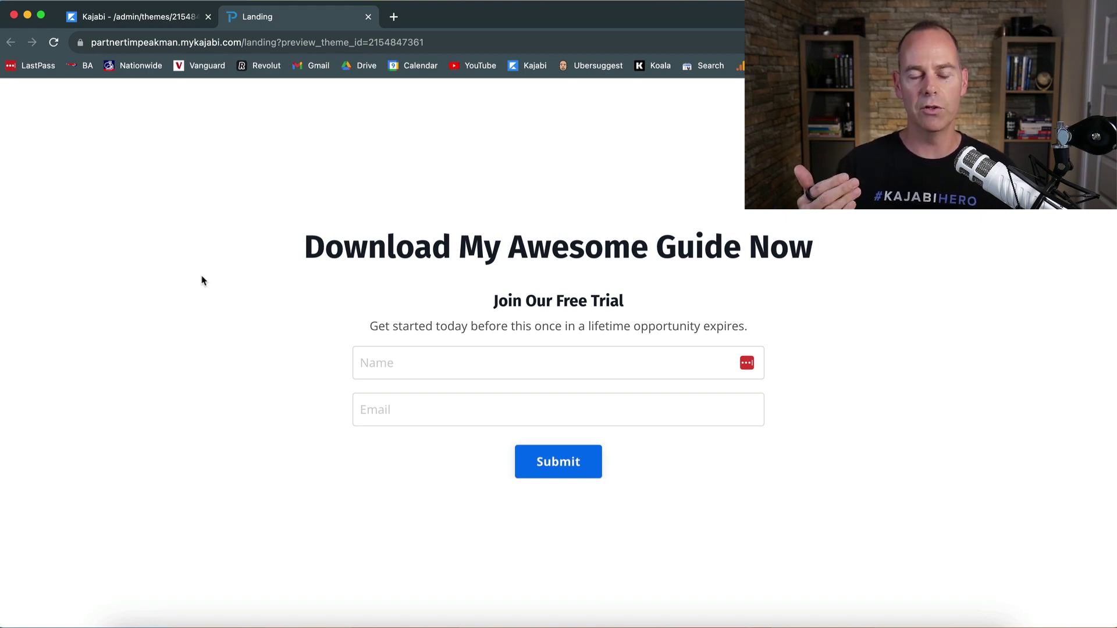
{"action": "left_click", "coordinate": [168, 20]}
{"action": "left_click", "coordinate": [287, 15]}
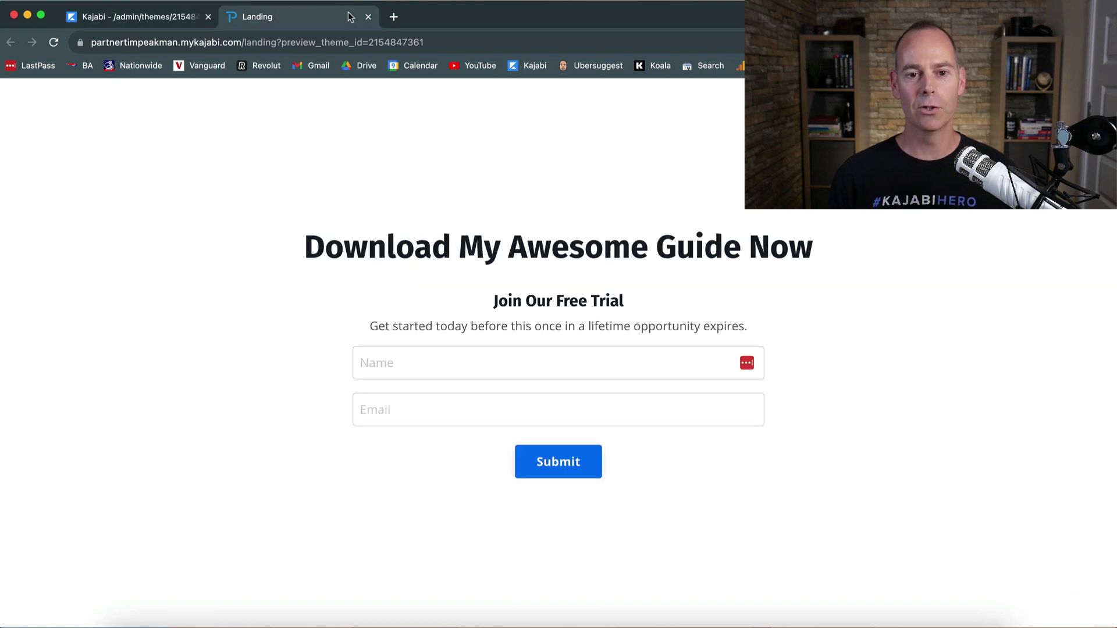
- Open Unsplash in a new browser tab
{"action": "left_click", "coordinate": [393, 17]}
{"action": "type", "text": "u"}
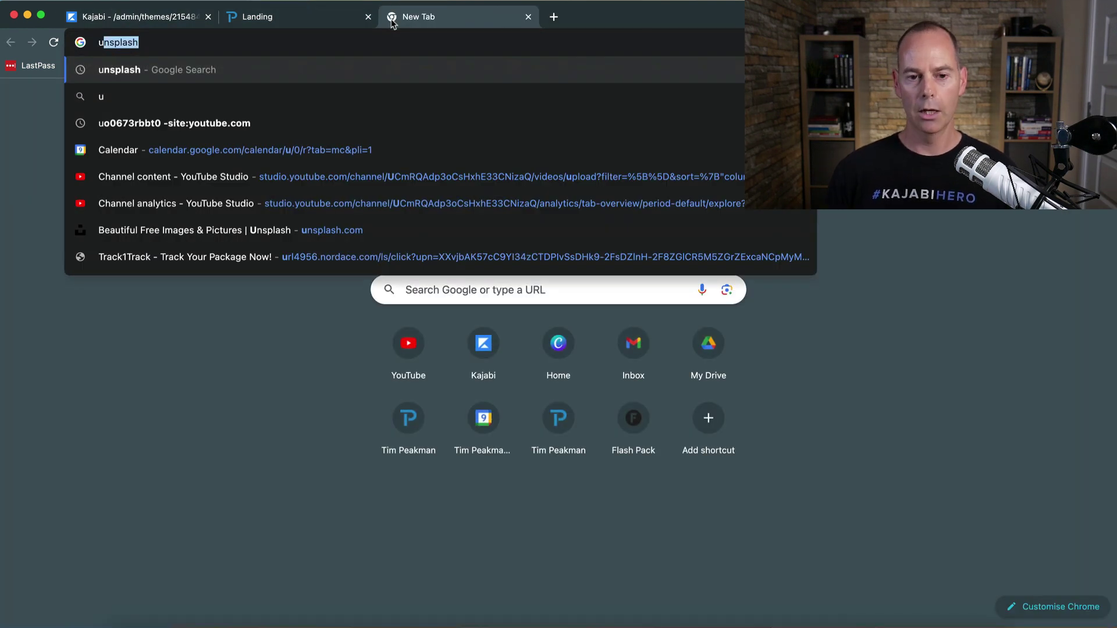
{"action": "key", "text": "Return"}
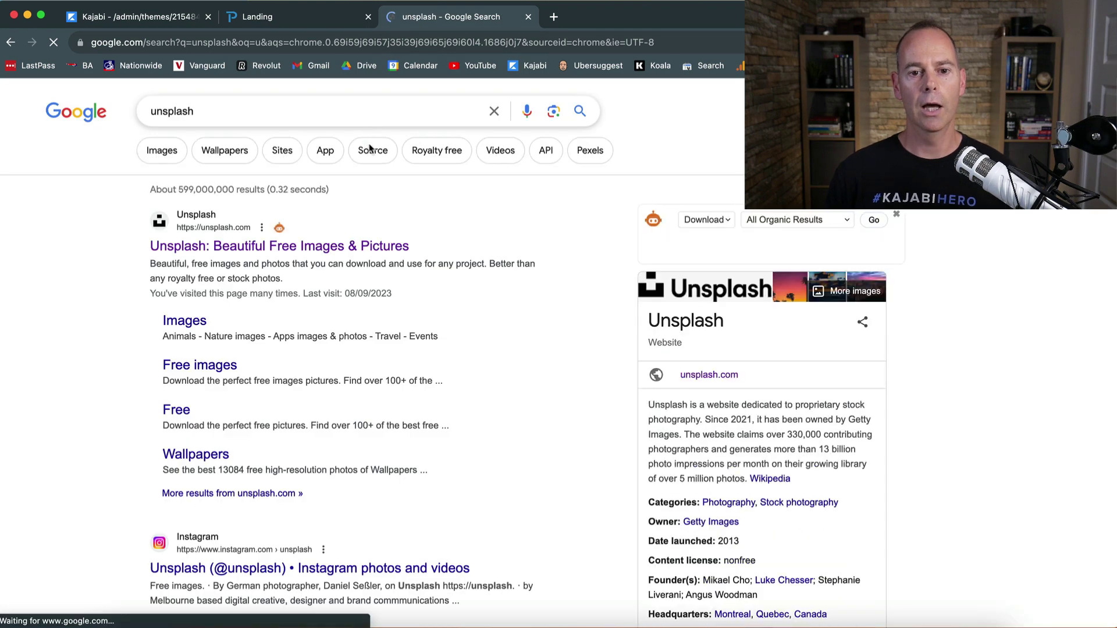
{"action": "left_click", "coordinate": [217, 247]}
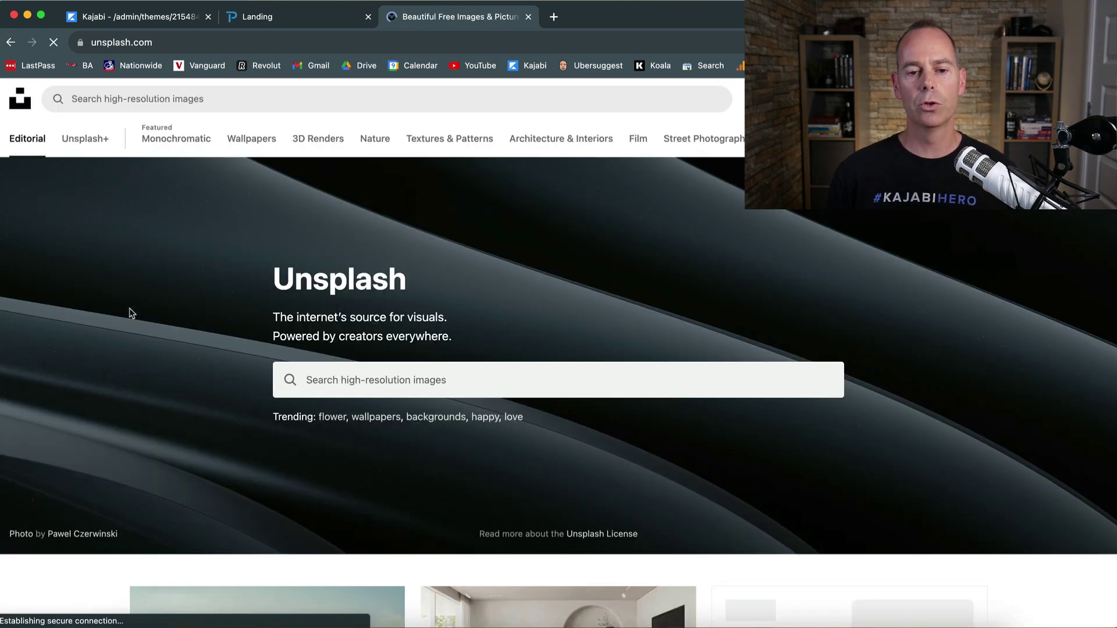
- Search Unsplash for 'desktop wall' photos and browse the results
{"action": "left_click", "coordinate": [326, 379]}
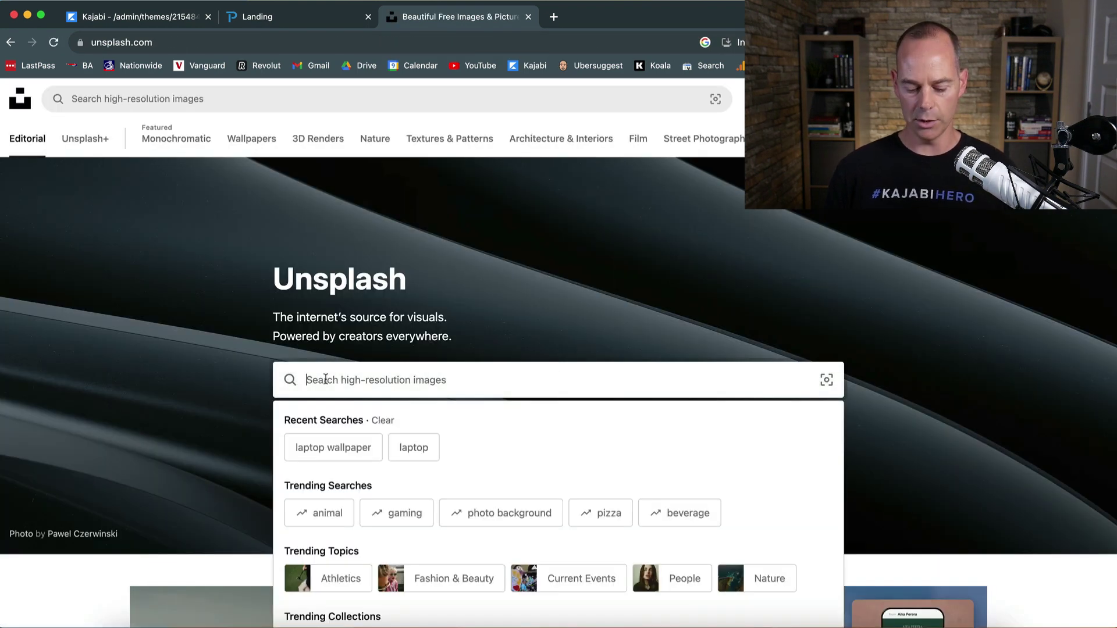
{"action": "type", "text": "de"}
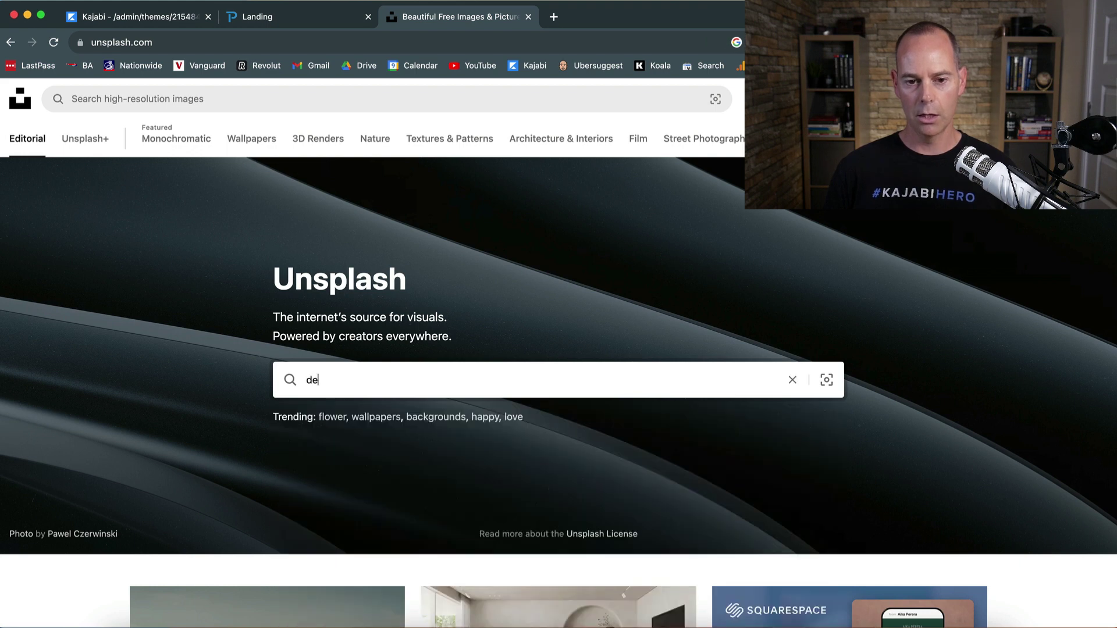
{"action": "type", "text": "sktop "}
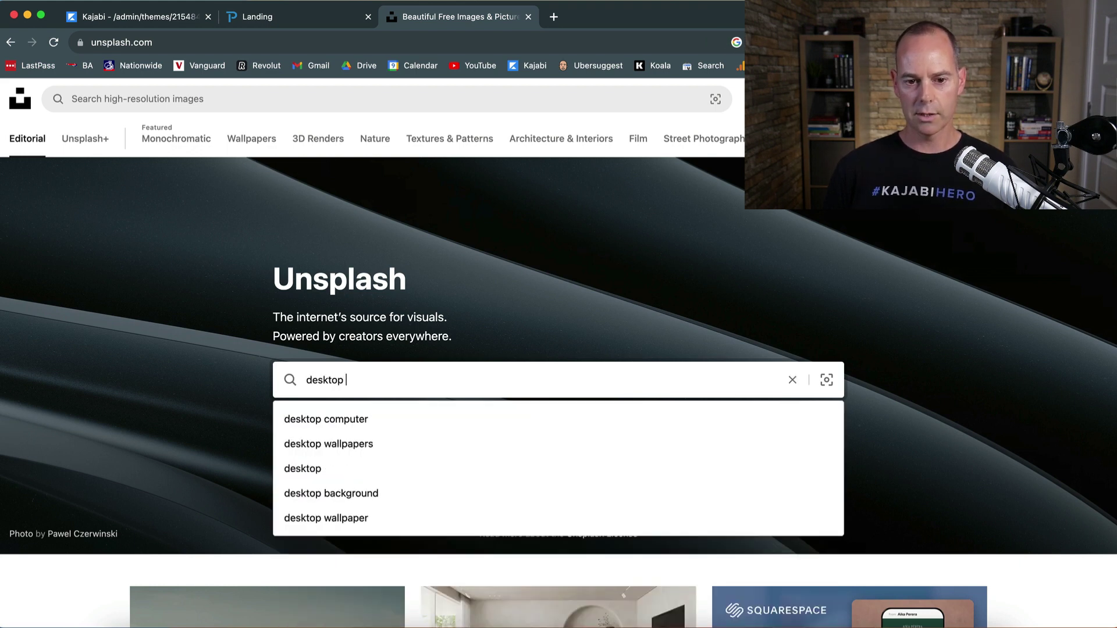
{"action": "type", "text": "wall"}
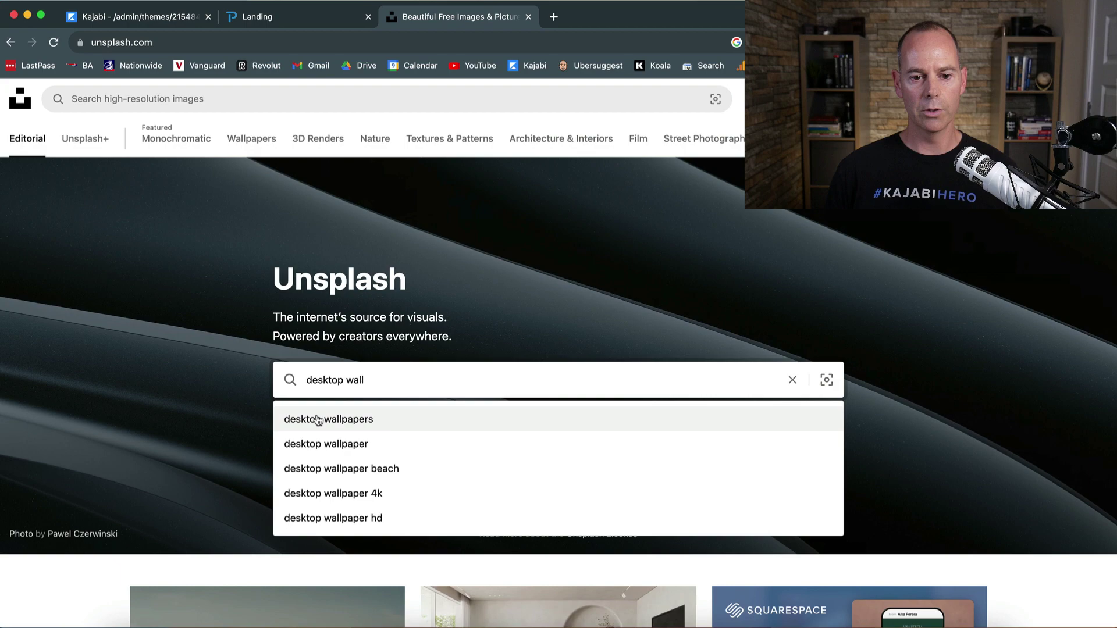
{"action": "left_click", "coordinate": [318, 418]}
{"action": "scroll", "coordinate": [207, 418], "scroll_direction": "down", "scroll_amount": 15}
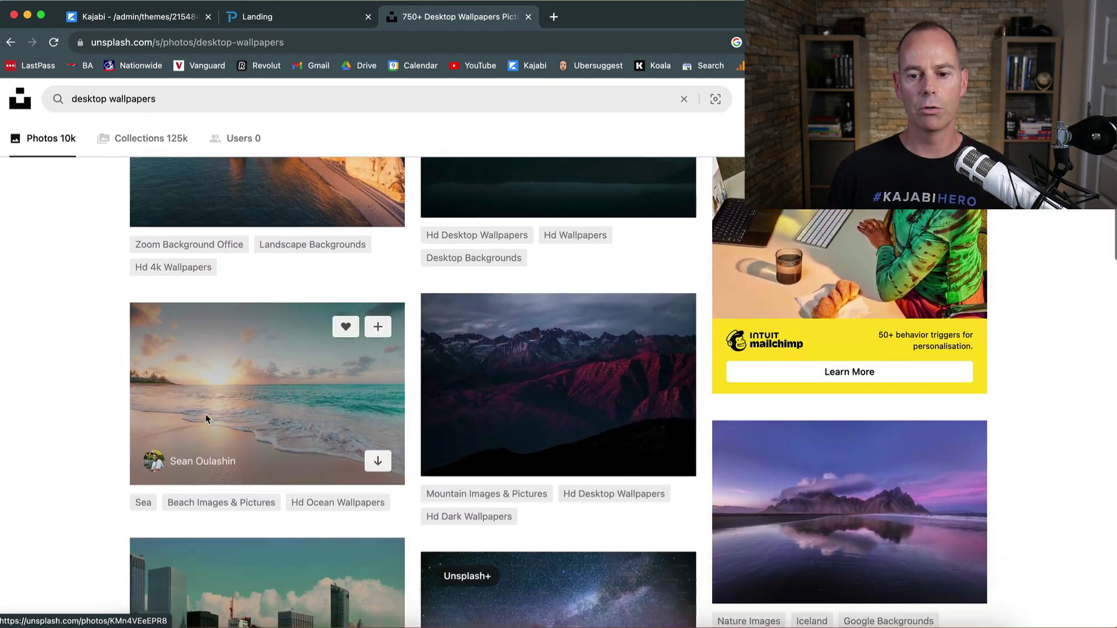
{"action": "scroll", "coordinate": [206, 416], "scroll_direction": "down", "scroll_amount": 15}
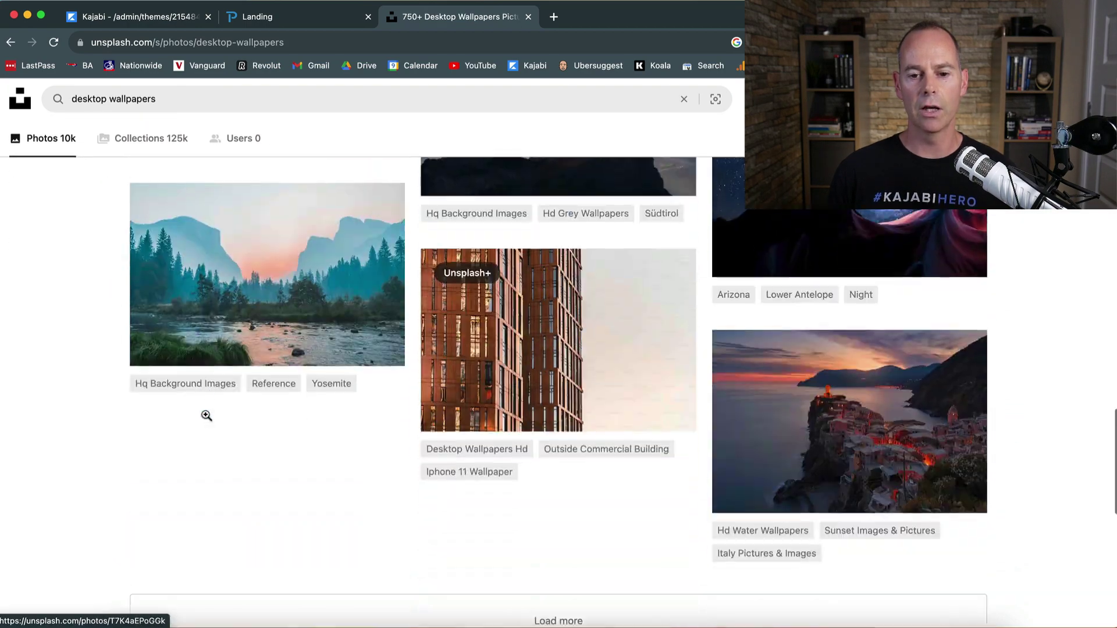
{"action": "scroll", "coordinate": [283, 307], "scroll_direction": "up", "scroll_amount": 20}
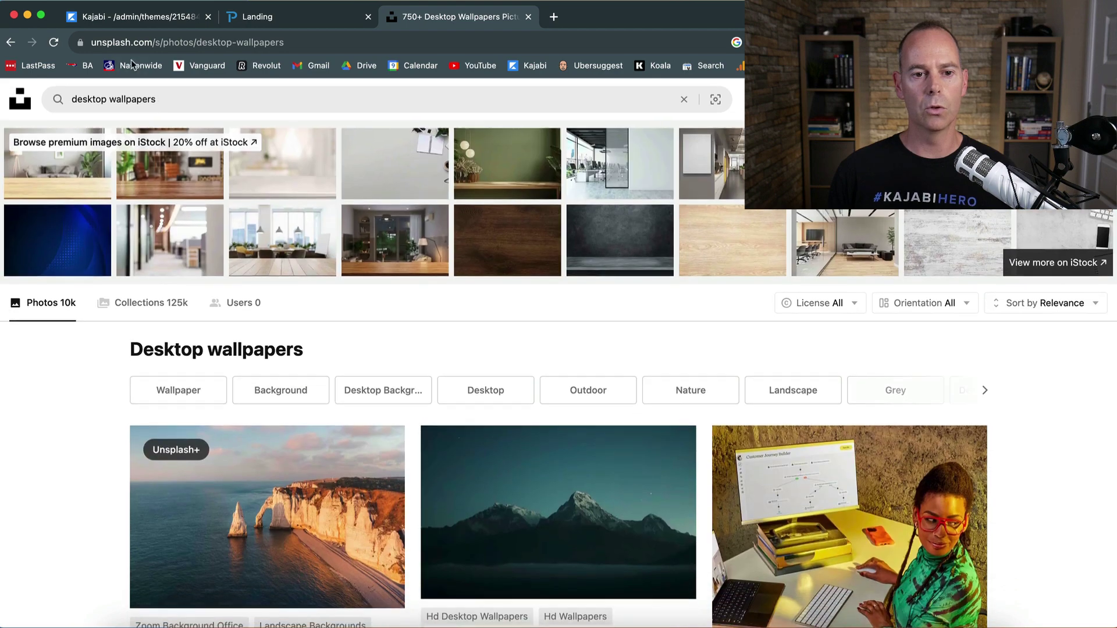
- Change the Unsplash search to 'laptop' and browse the results
{"action": "triple_click", "coordinate": [136, 97]}
{"action": "type", "text": "laptop"}
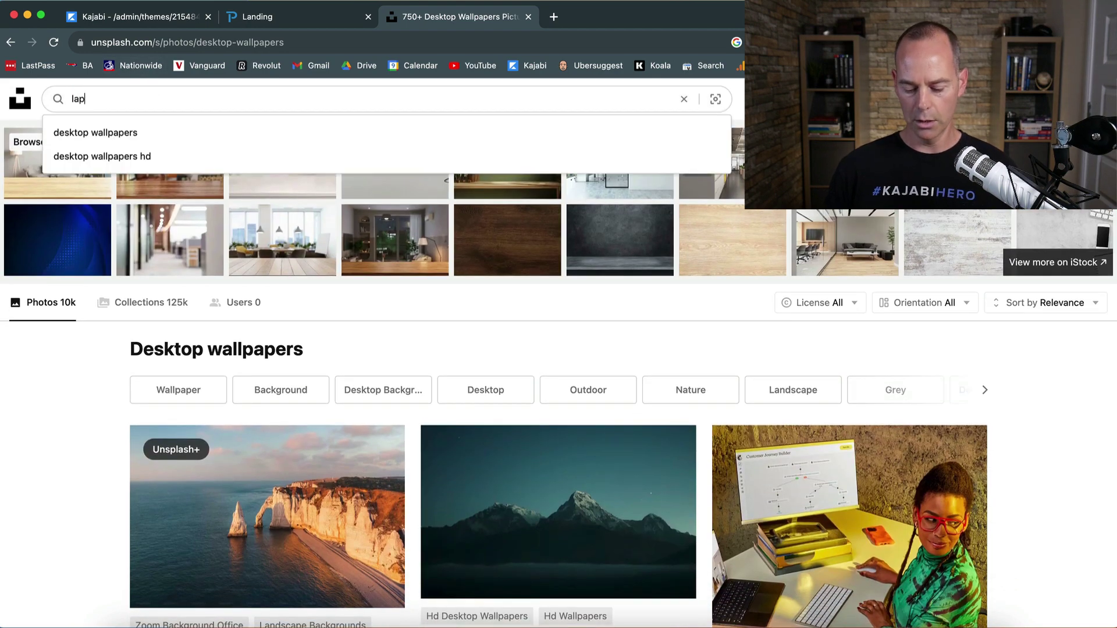
{"action": "key", "text": "Return"}
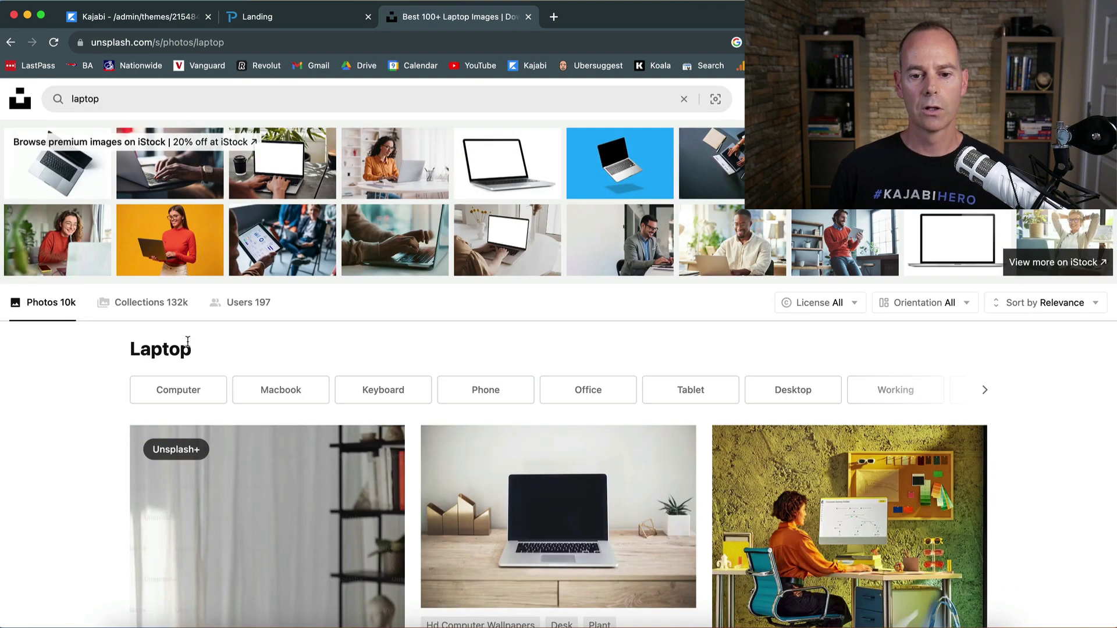
{"action": "scroll", "coordinate": [183, 361], "scroll_direction": "down", "scroll_amount": 10}
{"action": "scroll", "coordinate": [178, 370], "scroll_direction": "down", "scroll_amount": 15}
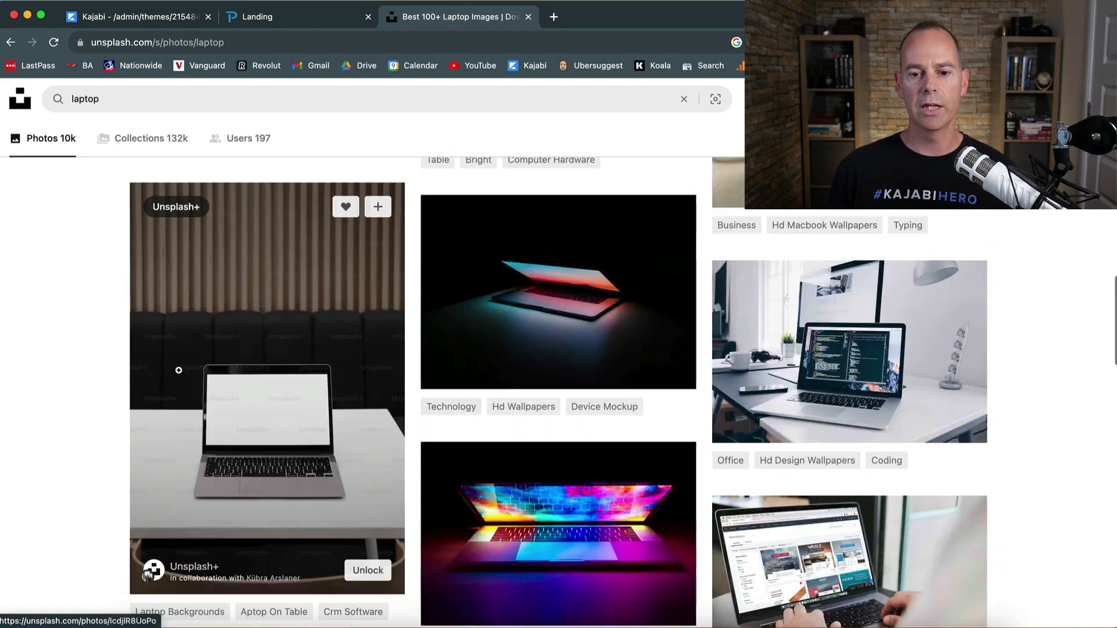
{"action": "scroll", "coordinate": [179, 370], "scroll_direction": "down", "scroll_amount": 15}
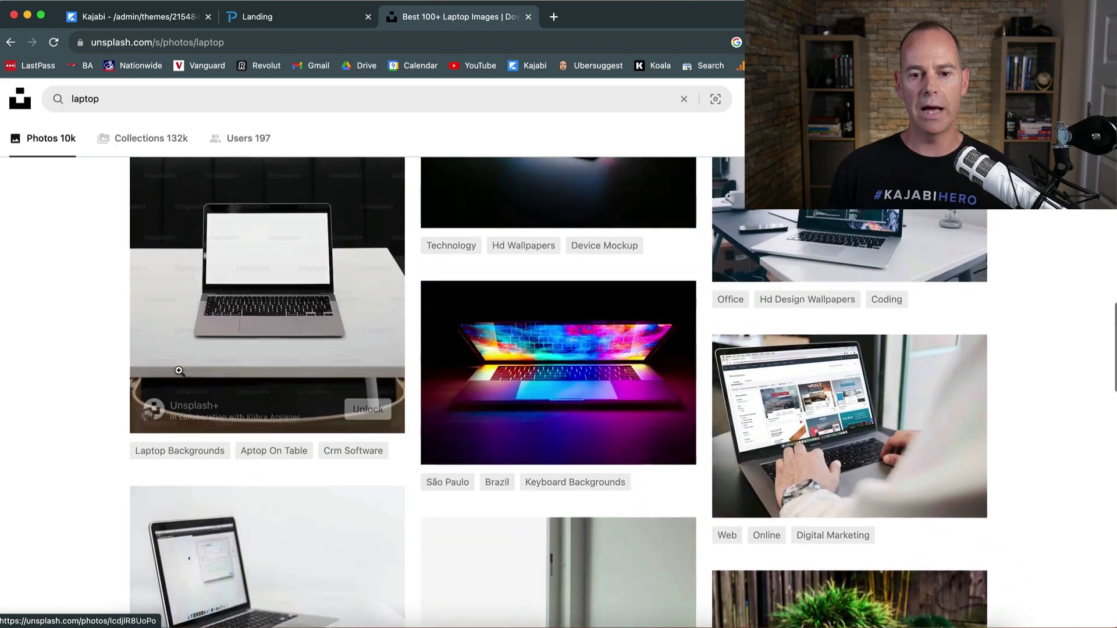
{"action": "scroll", "coordinate": [180, 374], "scroll_direction": "up", "scroll_amount": 5}
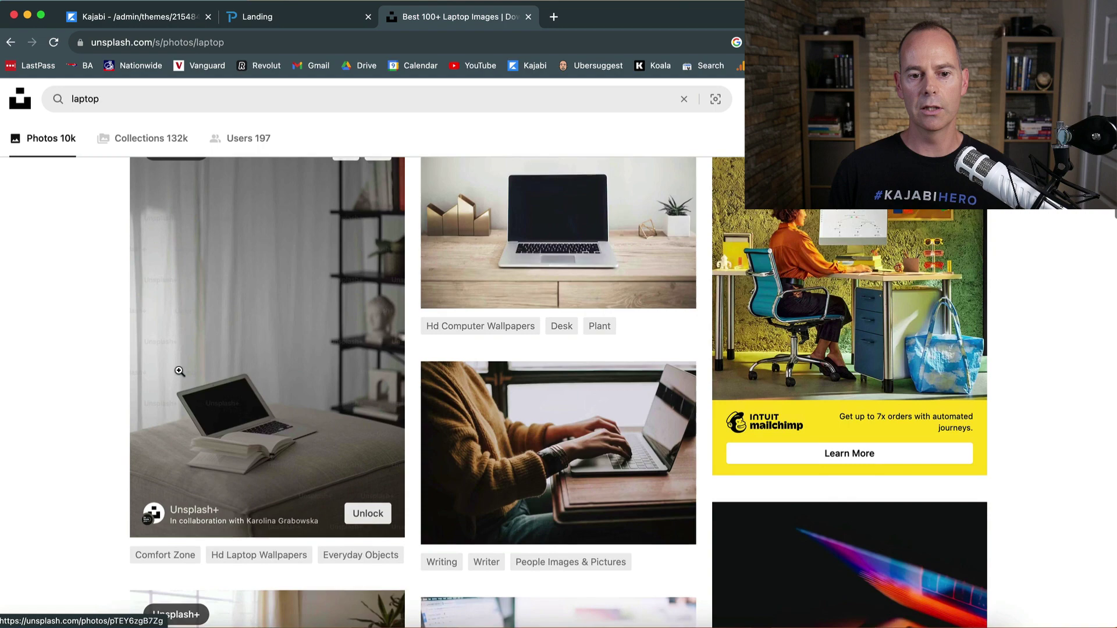
- Download the laptop-on-wooden-desk photo to the Desktop
{"action": "left_click", "coordinate": [487, 386]}
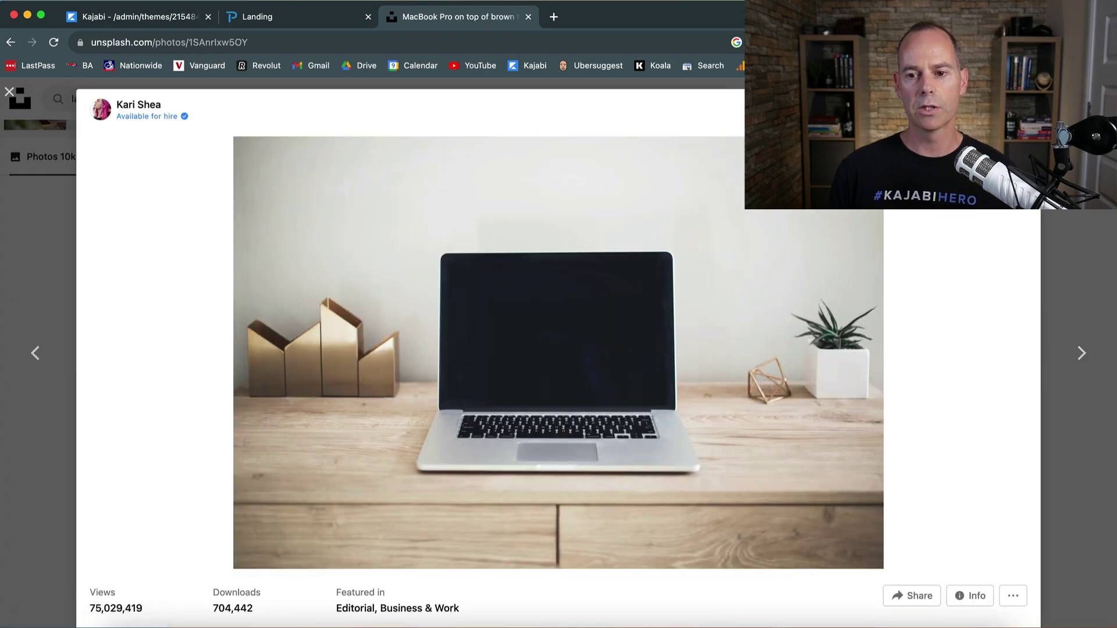
{"action": "left_click", "coordinate": [994, 104]}
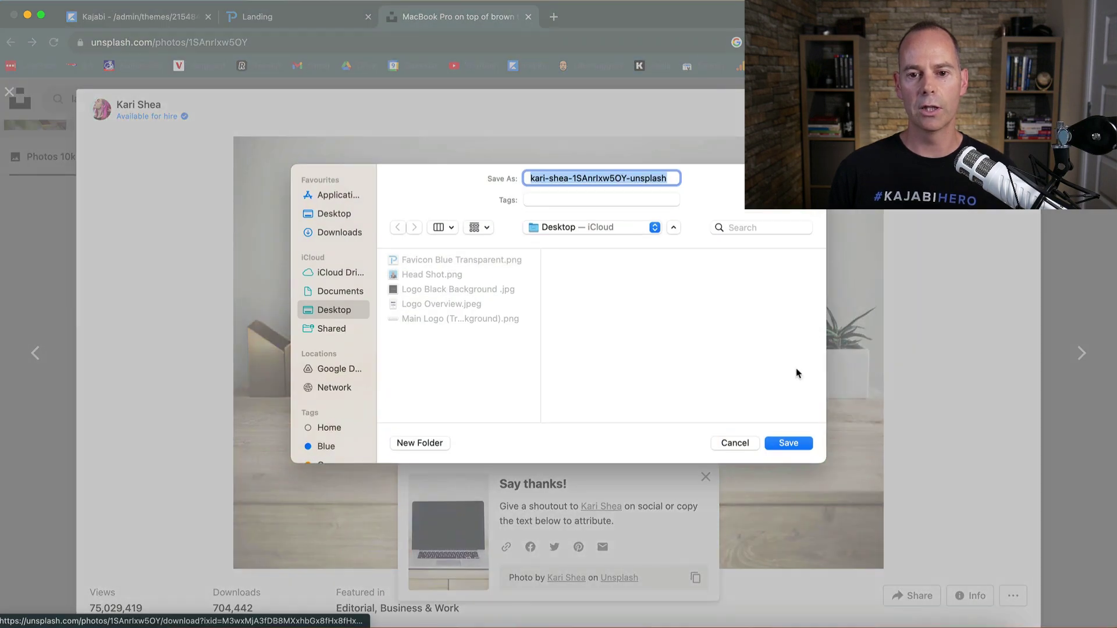
{"action": "left_click", "coordinate": [800, 447]}
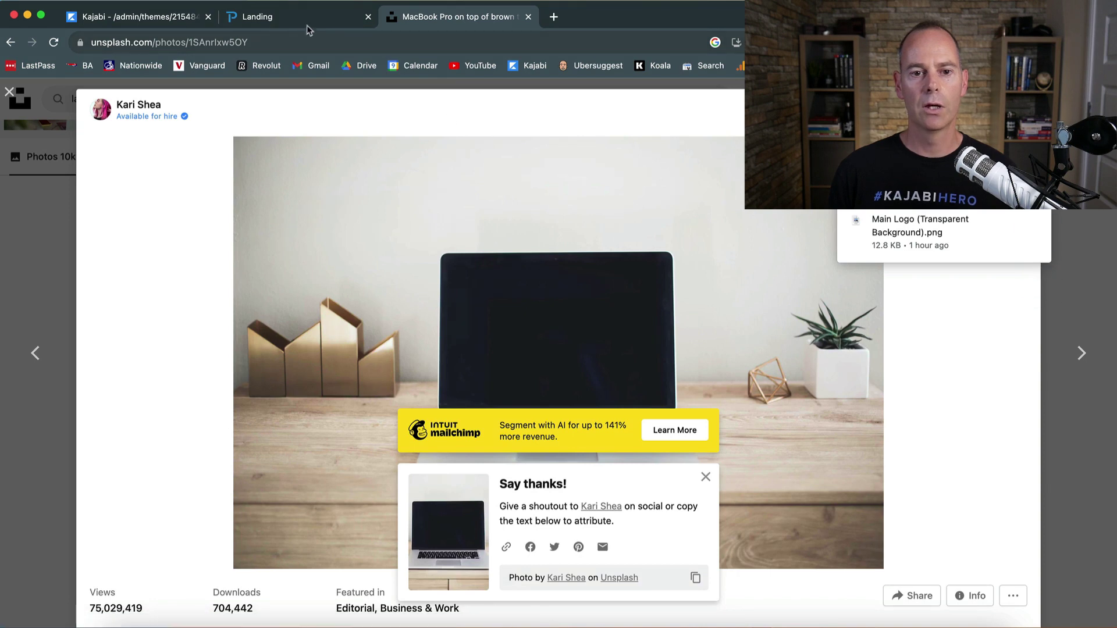
{"action": "left_click", "coordinate": [300, 21]}
- Upload the downloaded laptop photo as the Hero section's background image
{"action": "left_click", "coordinate": [168, 22]}
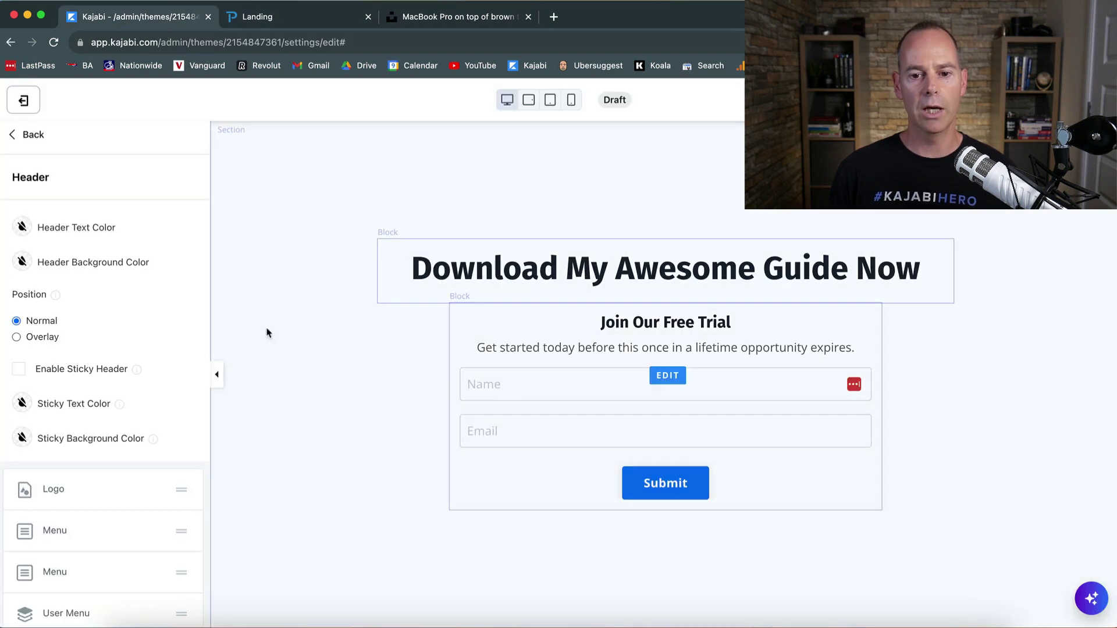
{"action": "left_click", "coordinate": [314, 352]}
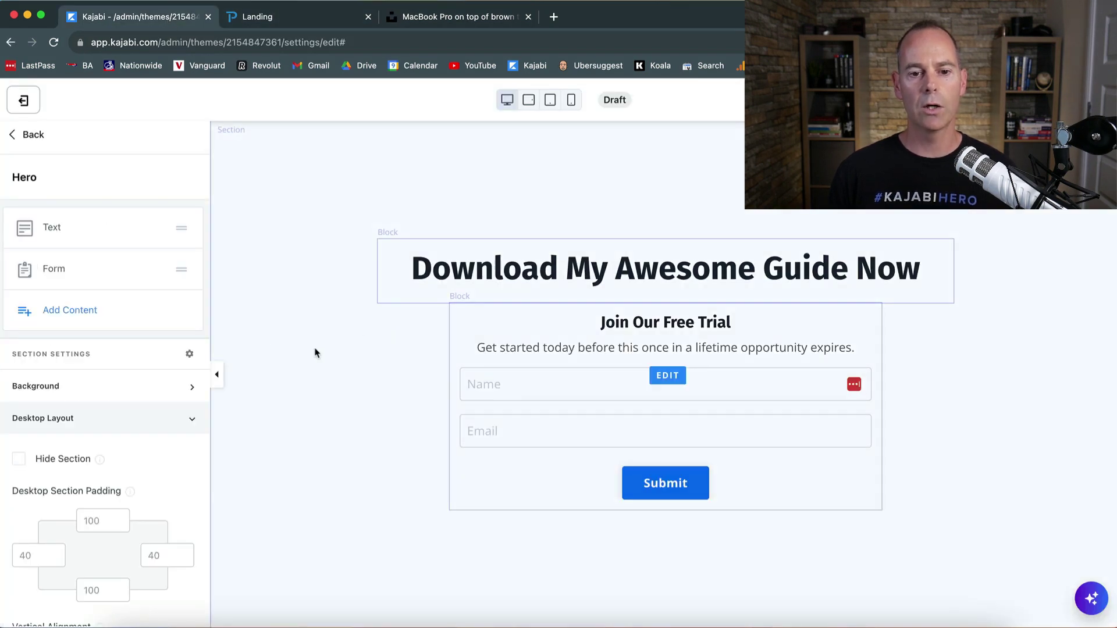
{"action": "left_click", "coordinate": [92, 388]}
{"action": "scroll", "coordinate": [92, 390], "scroll_direction": "down", "scroll_amount": 5}
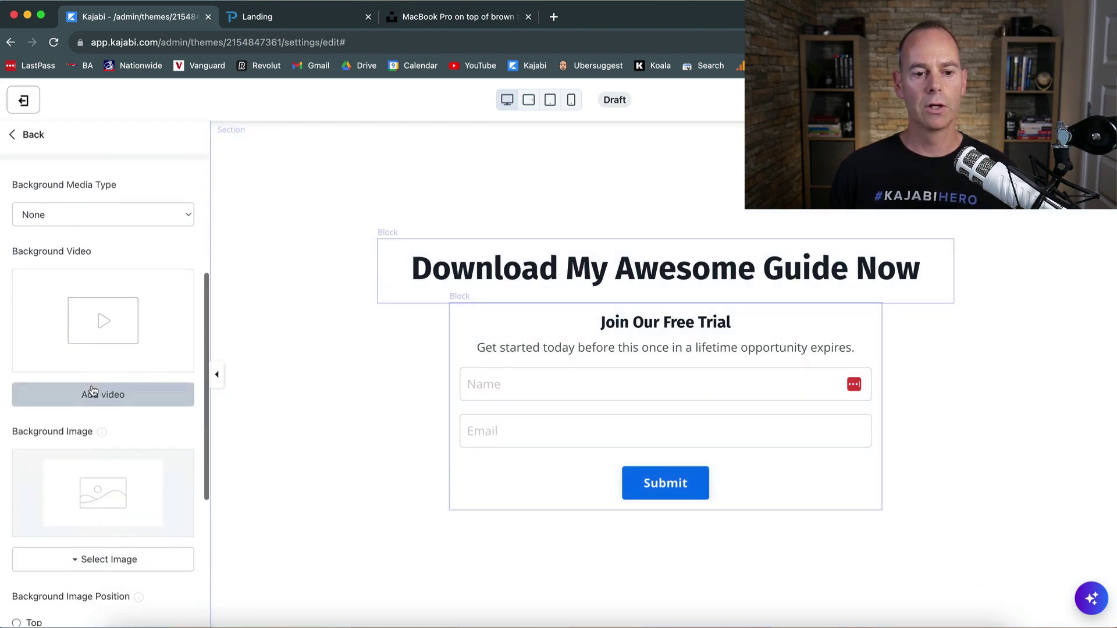
{"action": "scroll", "coordinate": [92, 390], "scroll_direction": "down", "scroll_amount": 2}
{"action": "left_click", "coordinate": [95, 428]}
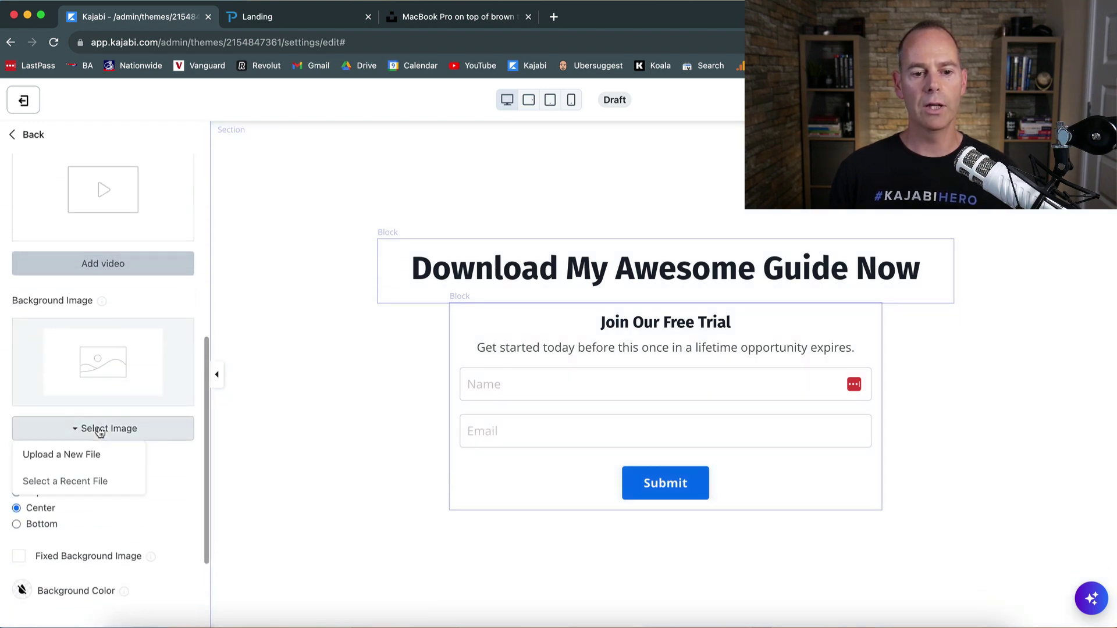
{"action": "left_click", "coordinate": [71, 453]}
{"action": "left_click", "coordinate": [387, 342]}
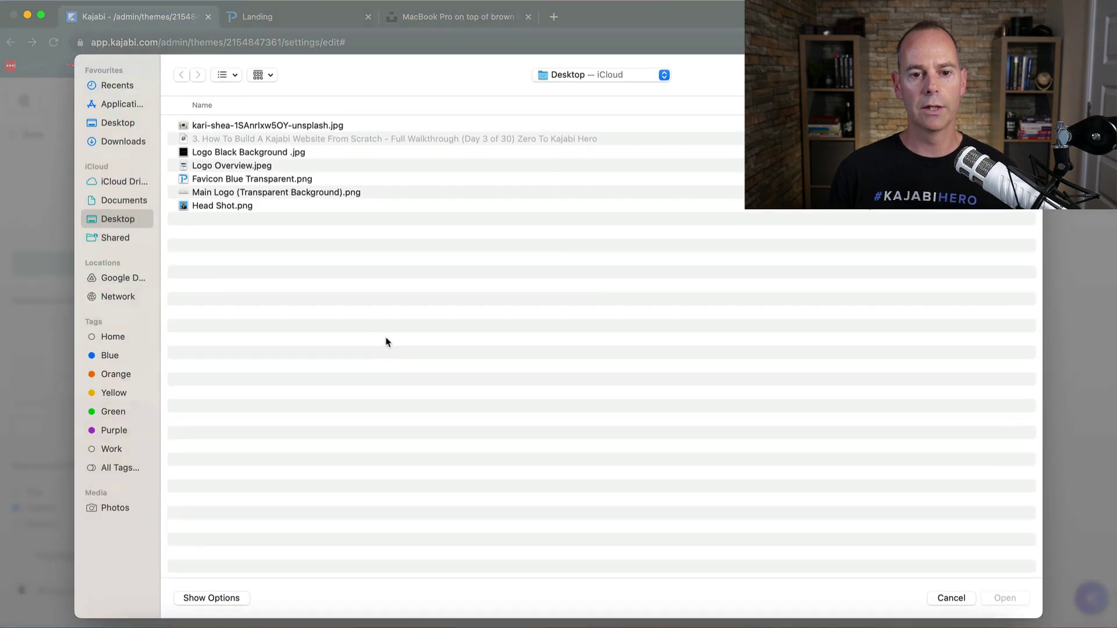
{"action": "double_click", "coordinate": [216, 125]}
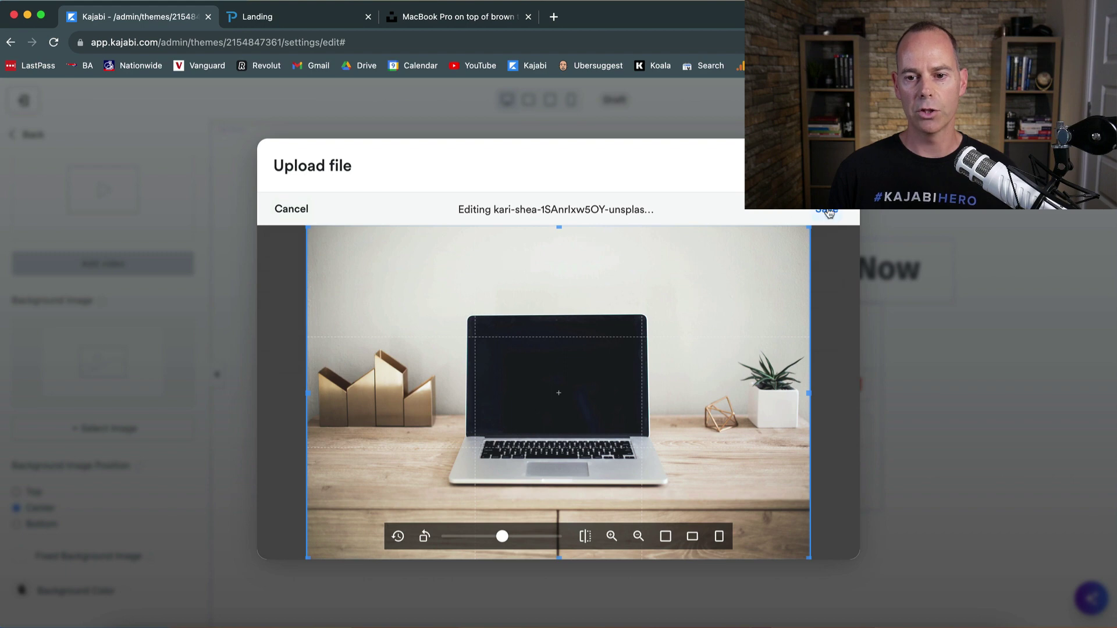
{"action": "left_click", "coordinate": [827, 212]}
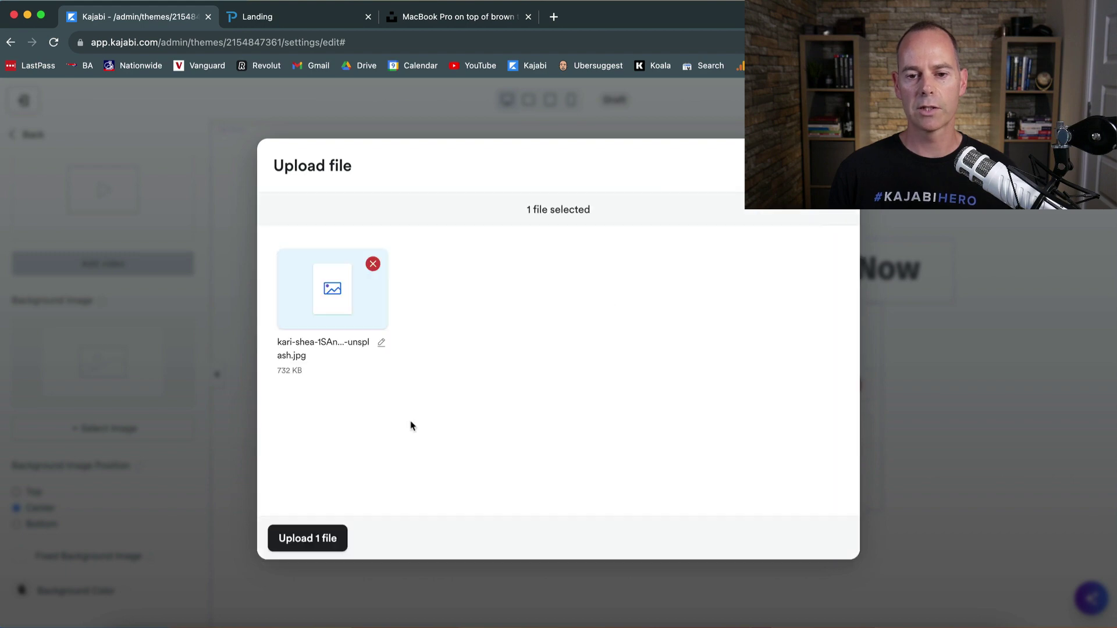
{"action": "left_click", "coordinate": [308, 539]}
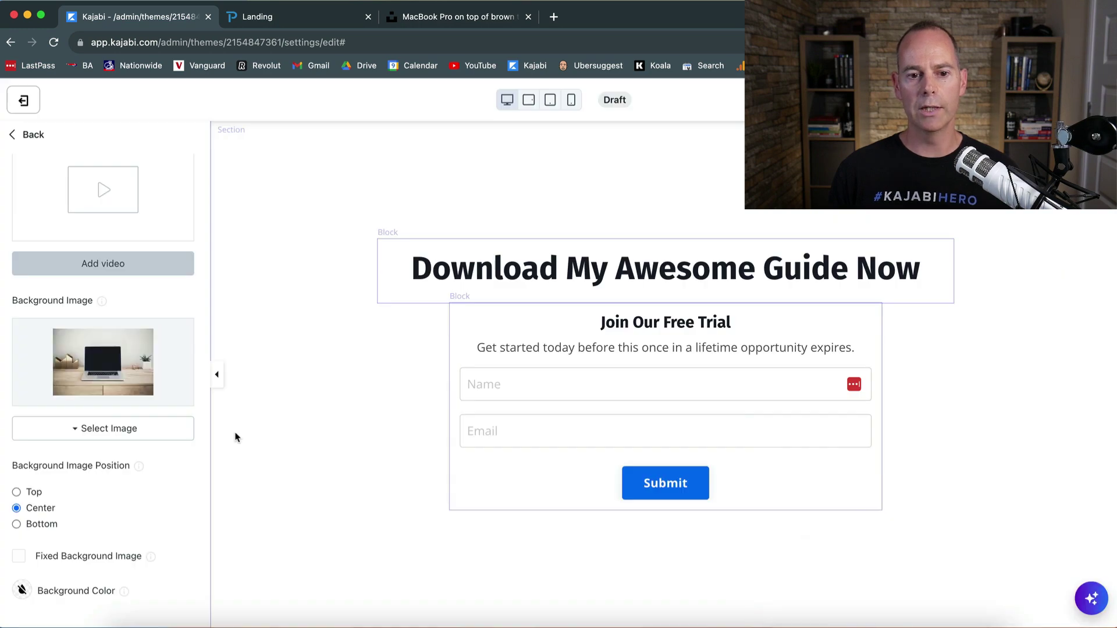
- Set the Hero section's Background Media Type to Image
{"action": "scroll", "coordinate": [106, 362], "scroll_direction": "up", "scroll_amount": 5}
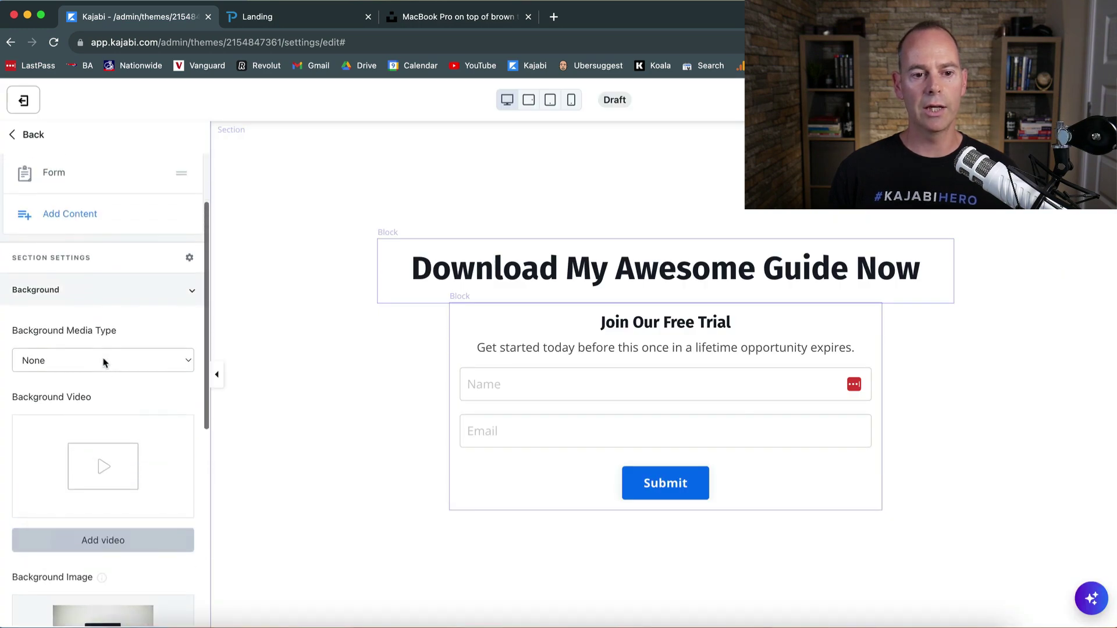
{"action": "left_click", "coordinate": [86, 360]}
{"action": "left_click", "coordinate": [74, 377]}
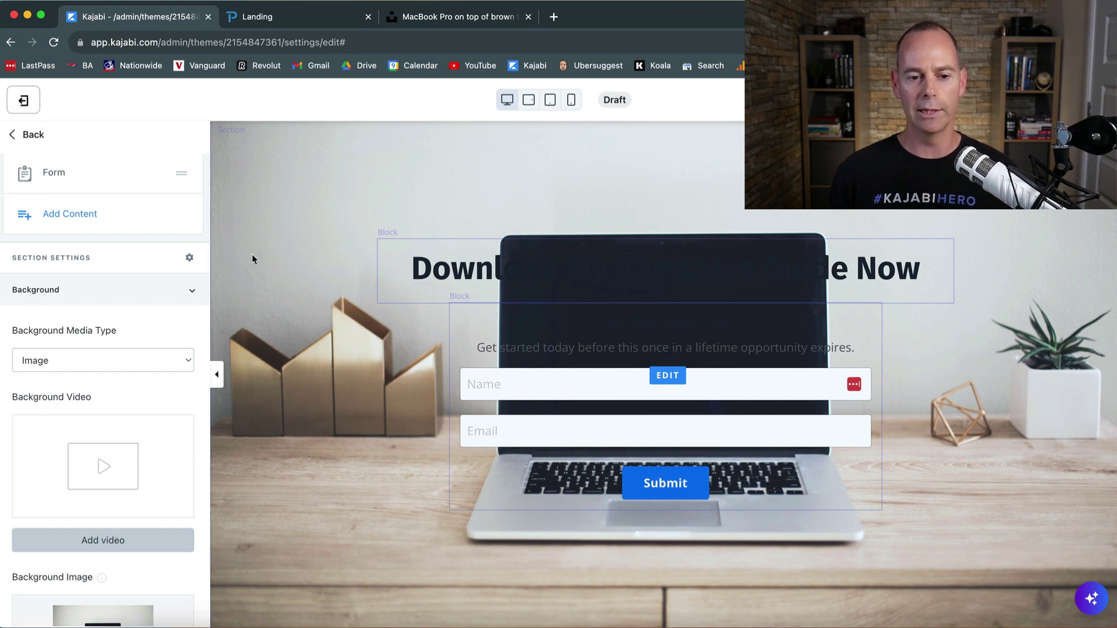
{"action": "scroll", "coordinate": [99, 461], "scroll_direction": "down", "scroll_amount": 7}
{"action": "scroll", "coordinate": [99, 461], "scroll_direction": "down", "scroll_amount": 1}
{"action": "left_click", "coordinate": [22, 470]}
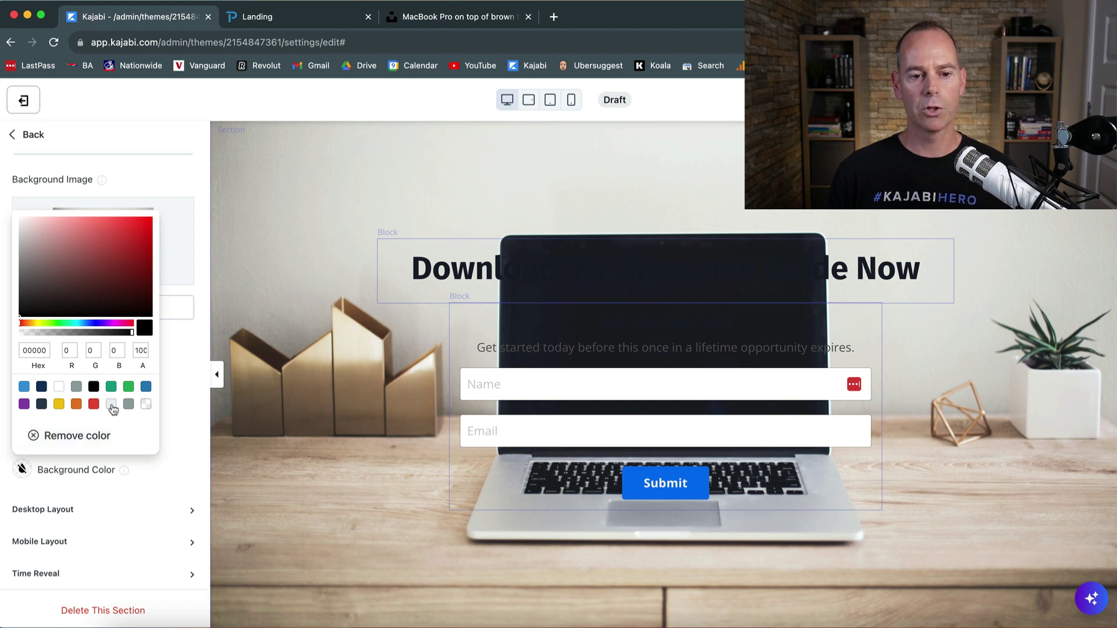
- Give the hero background a white colour overlay at 70% opacity, then select the signup form block
{"action": "left_click", "coordinate": [58, 388]}
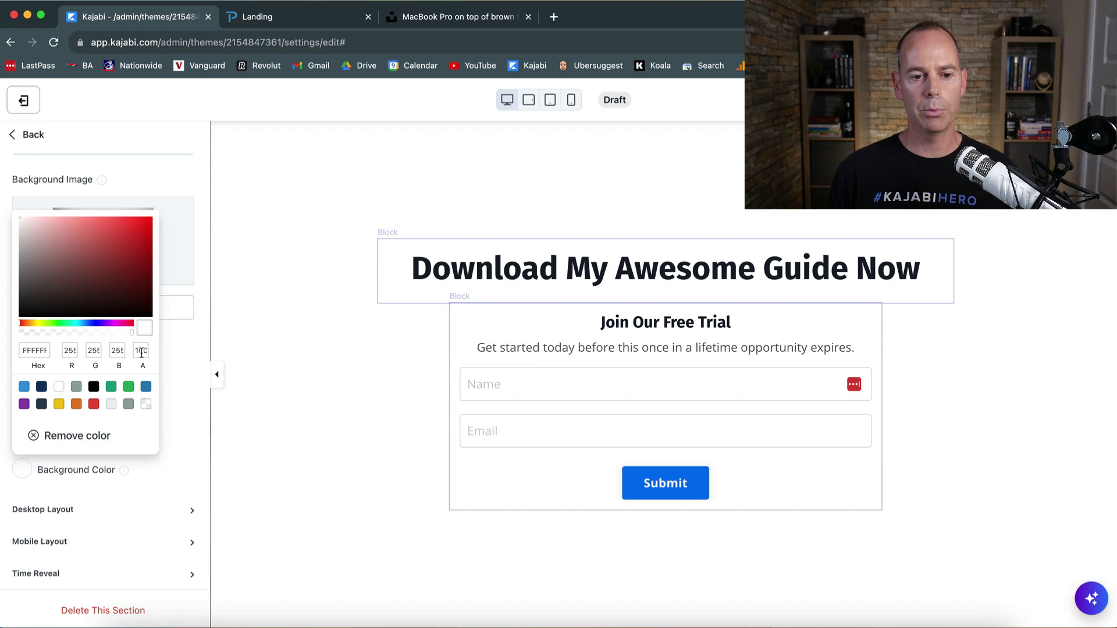
{"action": "type", "text": "90"}
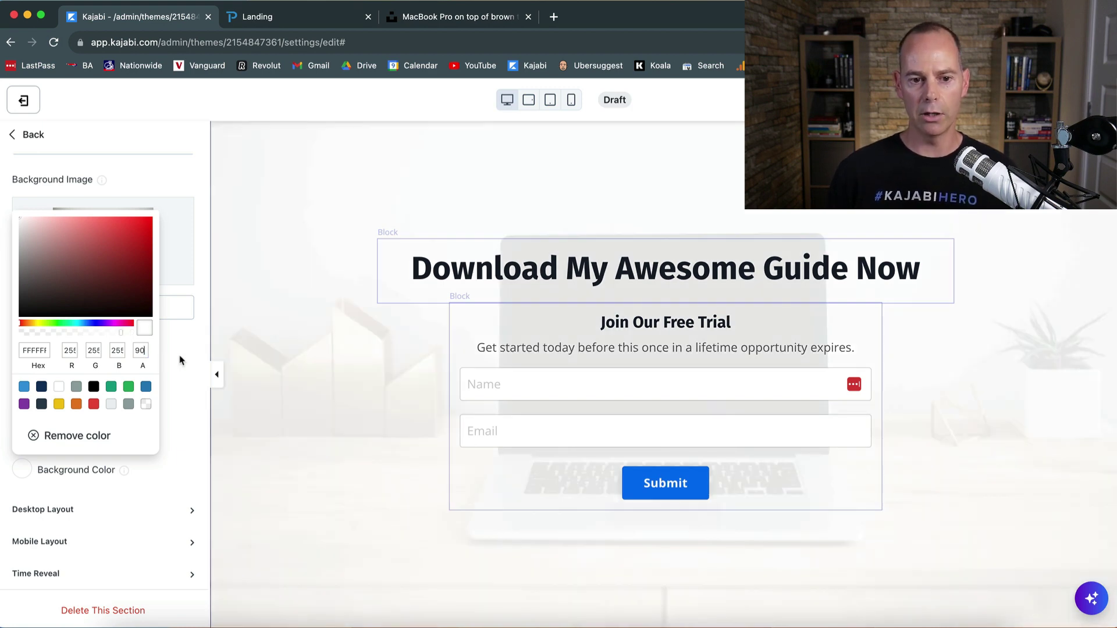
{"action": "key", "text": "BackSpace"}
{"action": "key", "text": "BackSpace"}
{"action": "type", "text": "80"}
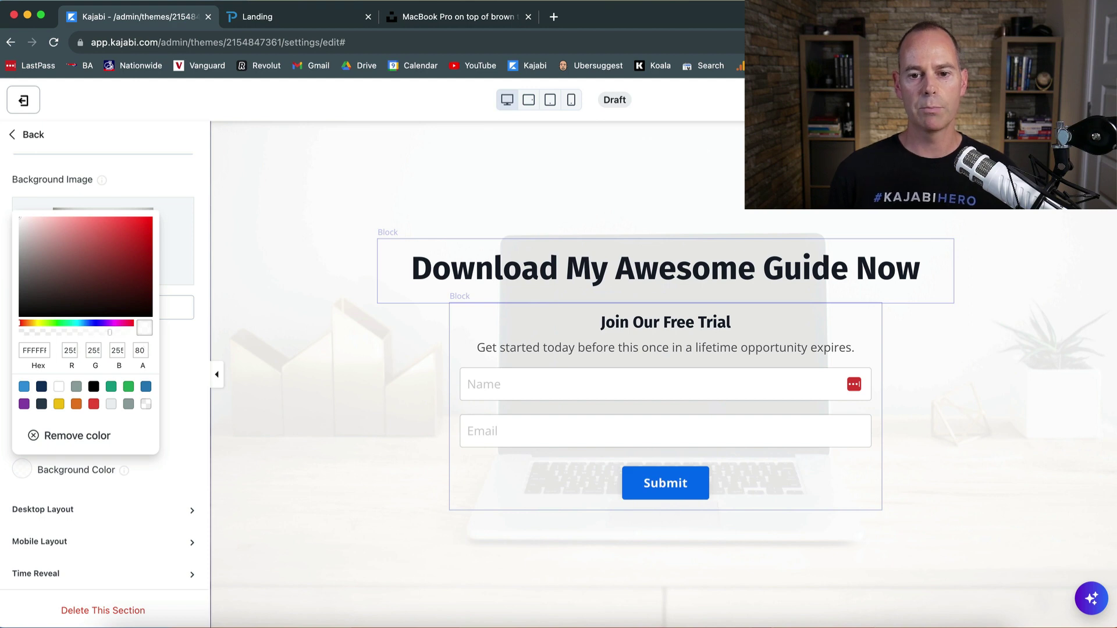
{"action": "key", "text": "BackSpace"}
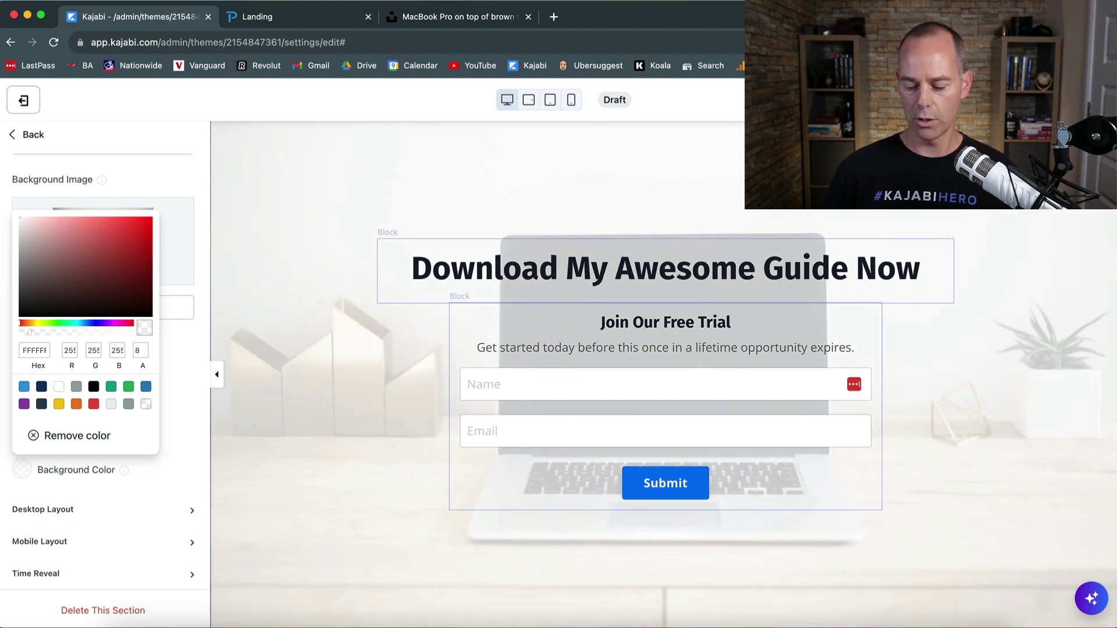
{"action": "type", "text": "75"}
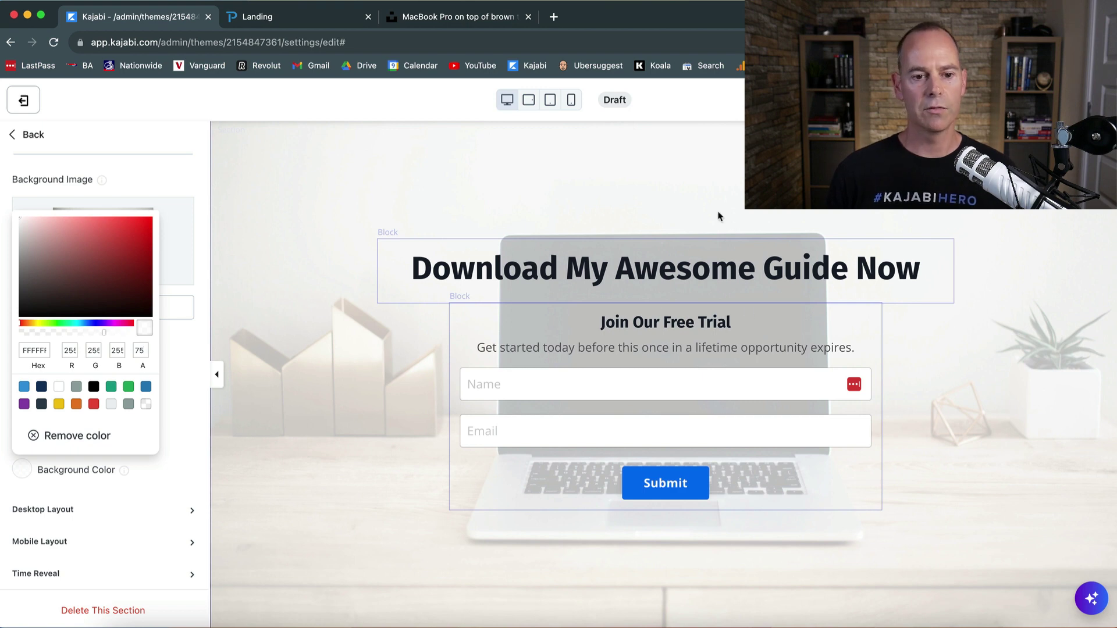
{"action": "key", "text": "BackSpace"}
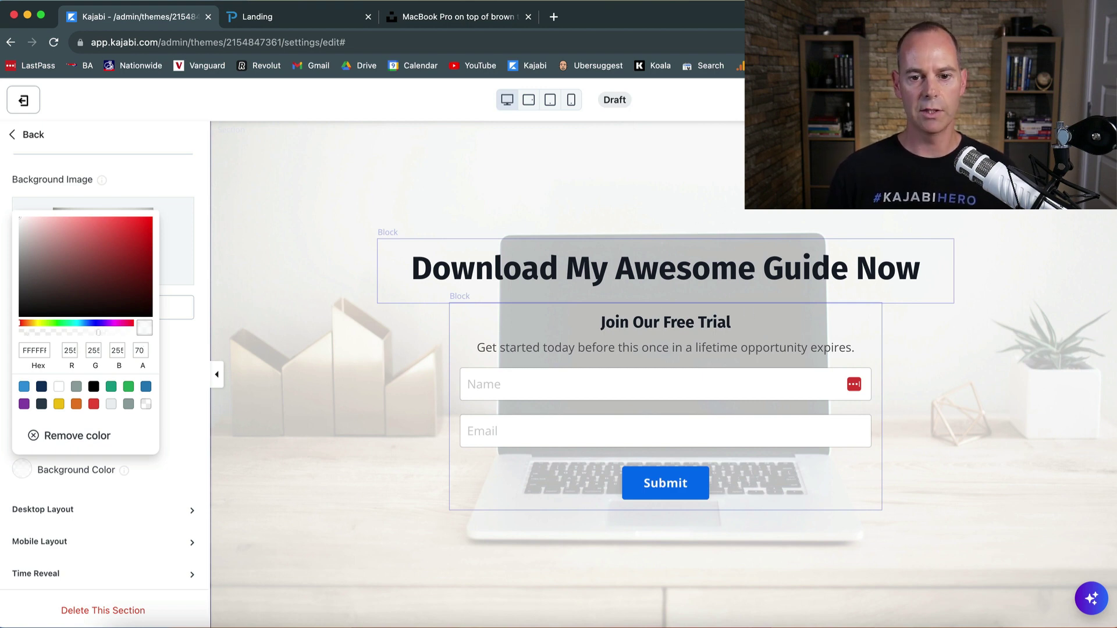
{"action": "left_click", "coordinate": [599, 236]}
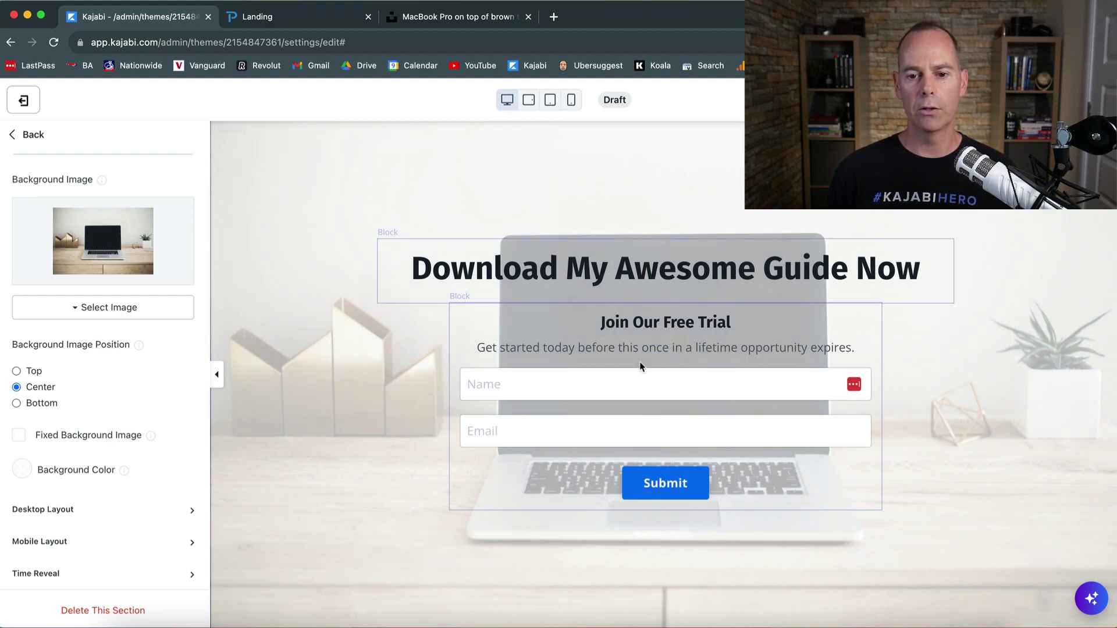
{"action": "left_click", "coordinate": [672, 335]}
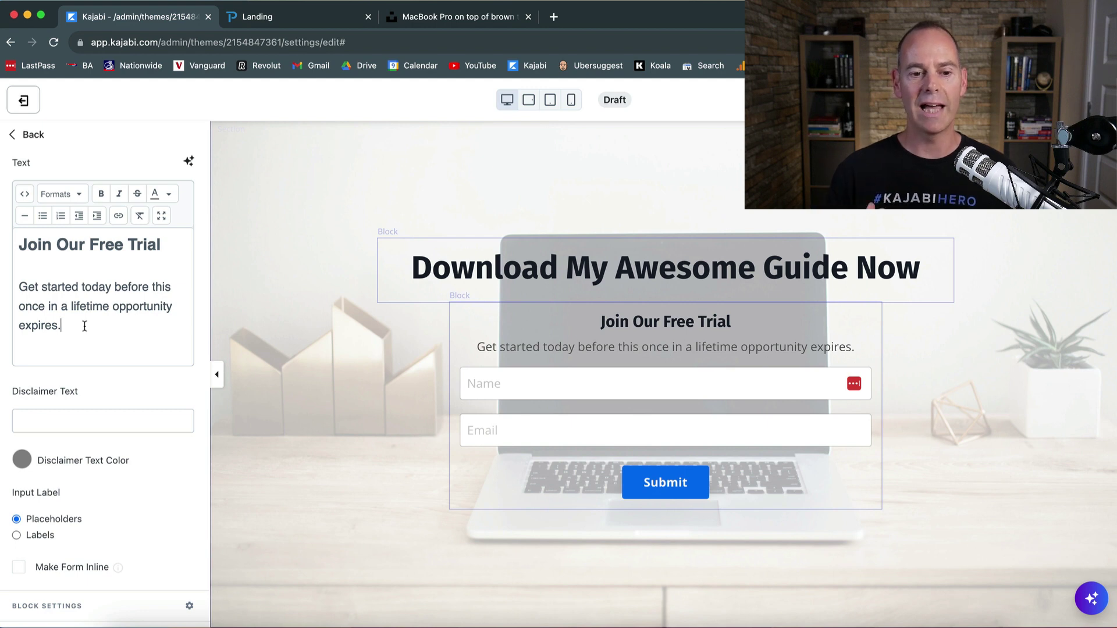
- Make the form's Submit button background light blue
{"action": "left_click", "coordinate": [644, 483]}
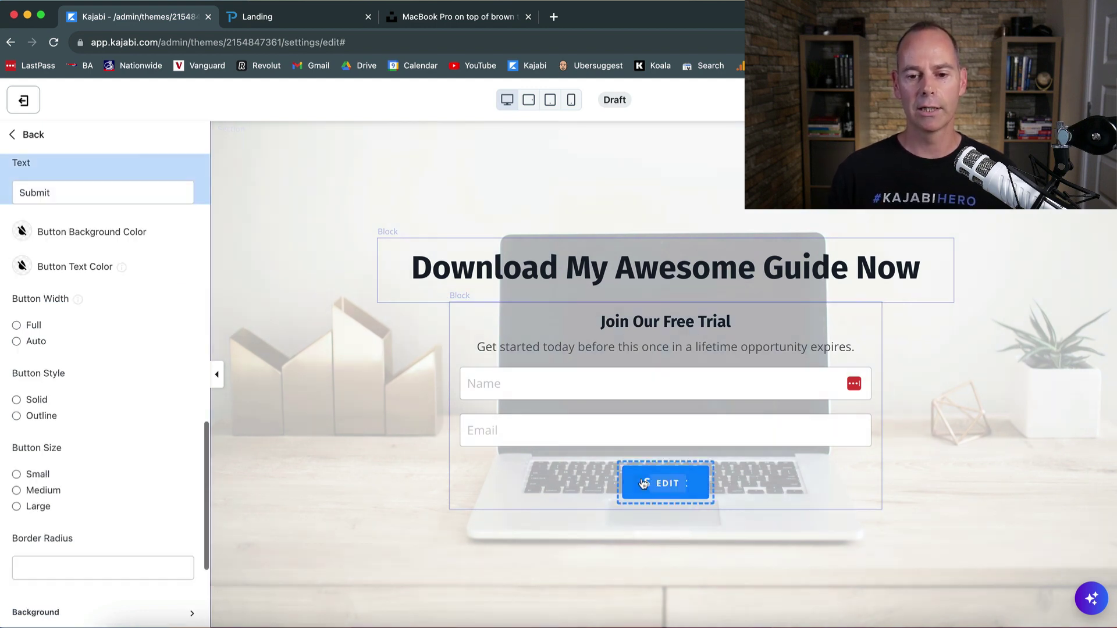
{"action": "left_click", "coordinate": [24, 232]}
{"action": "left_click", "coordinate": [24, 417]}
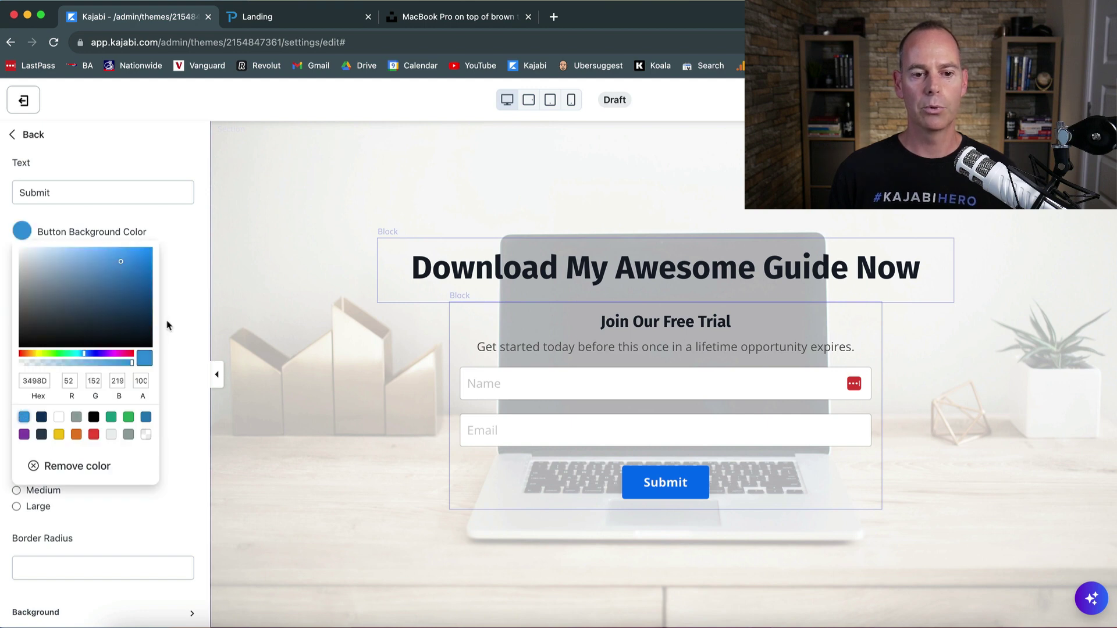
{"action": "left_click", "coordinate": [186, 318]}
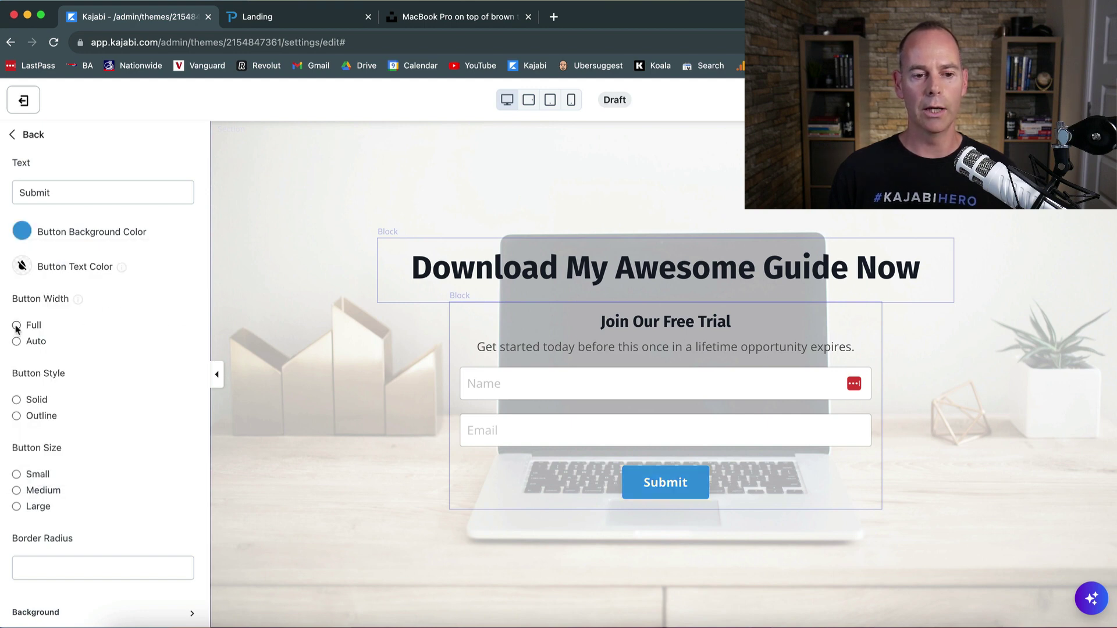
- Set the form button size to Large and change its label from Submit to Download
{"action": "left_click", "coordinate": [16, 506]}
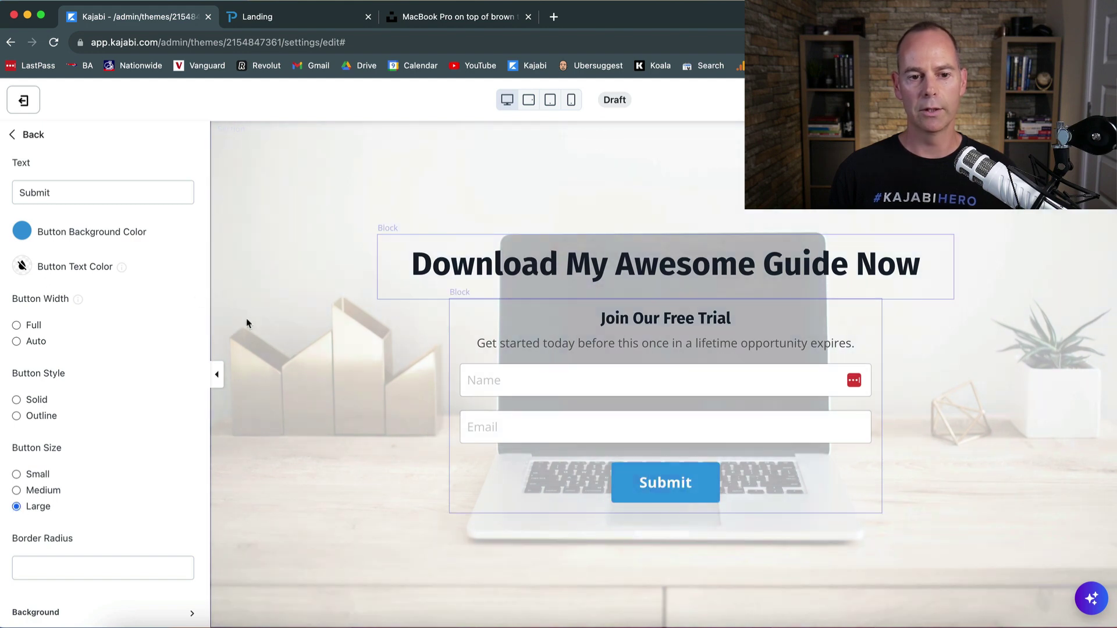
{"action": "double_click", "coordinate": [68, 198]}
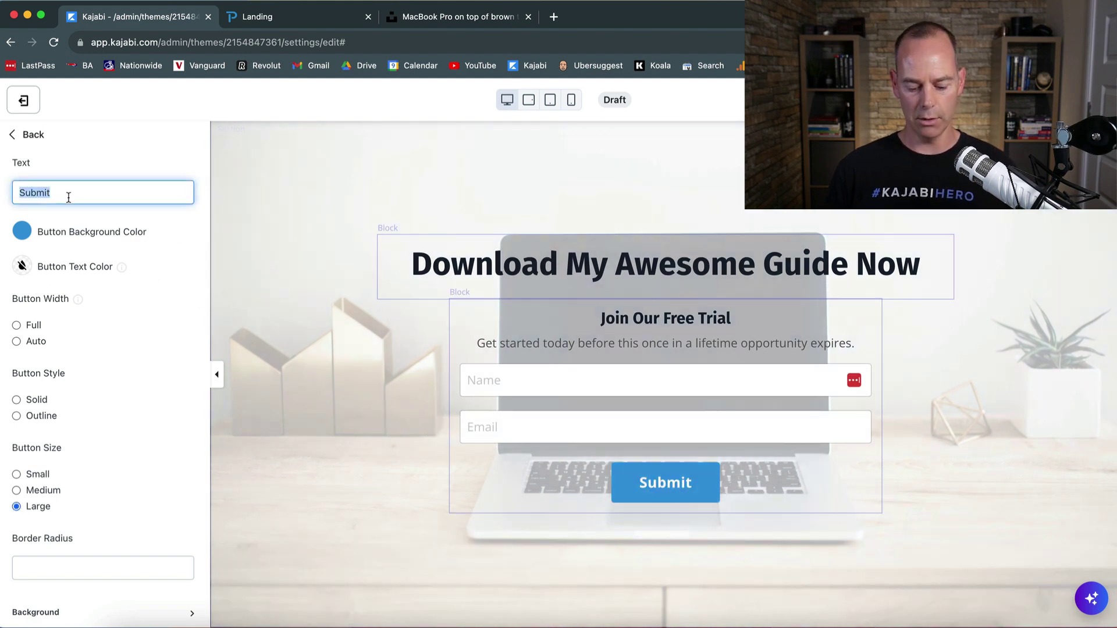
{"action": "type", "text": "Download"}
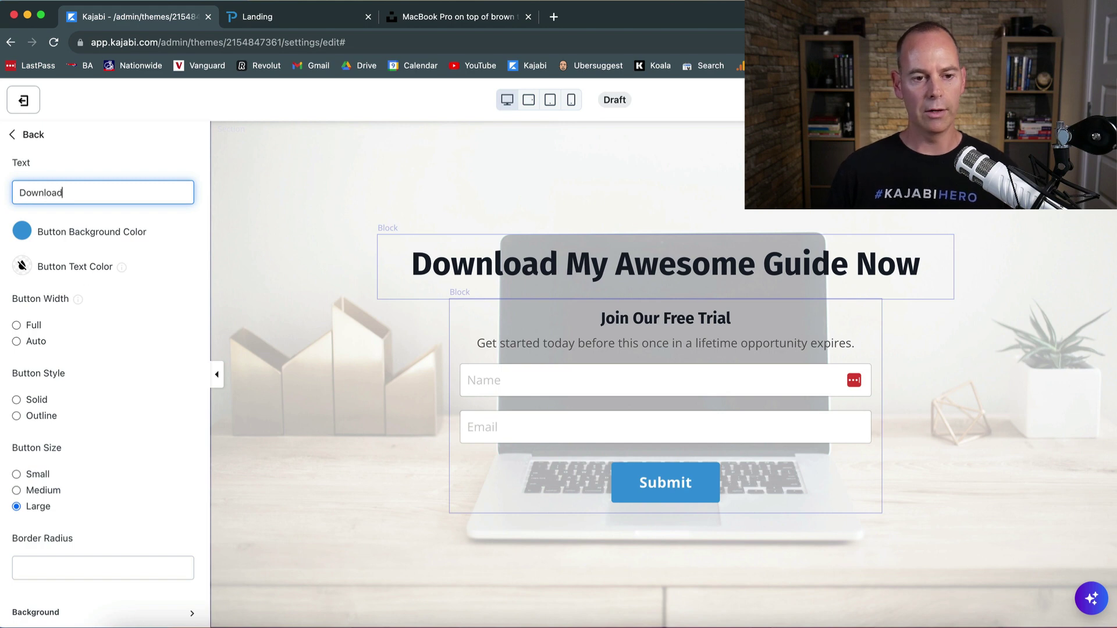
{"action": "left_click", "coordinate": [303, 411]}
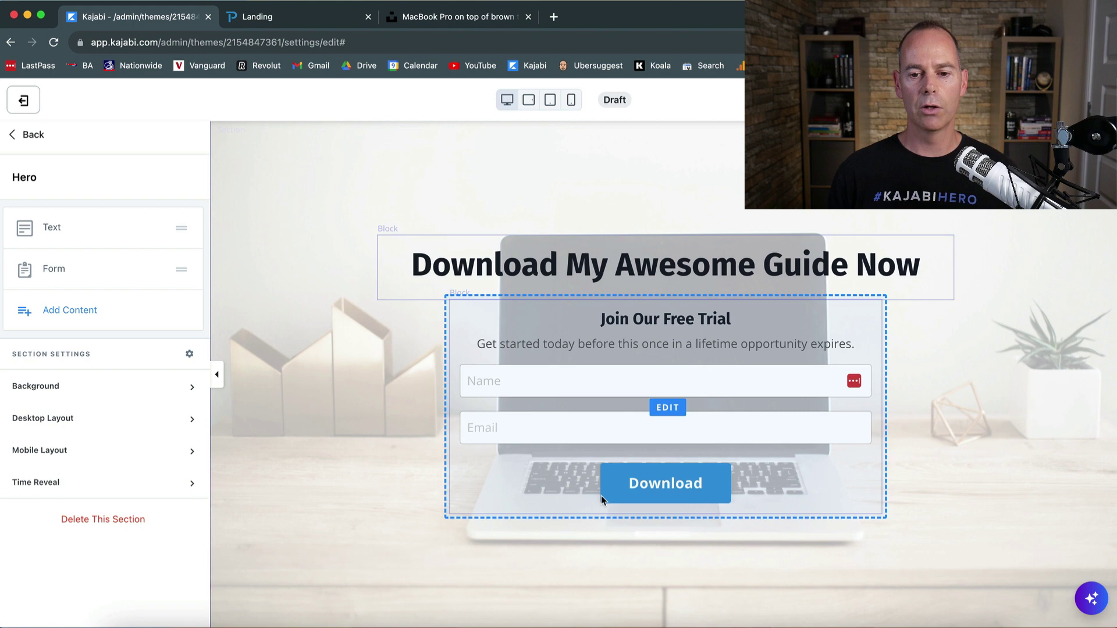
{"action": "left_click", "coordinate": [651, 495]}
{"action": "left_click", "coordinate": [650, 495]}
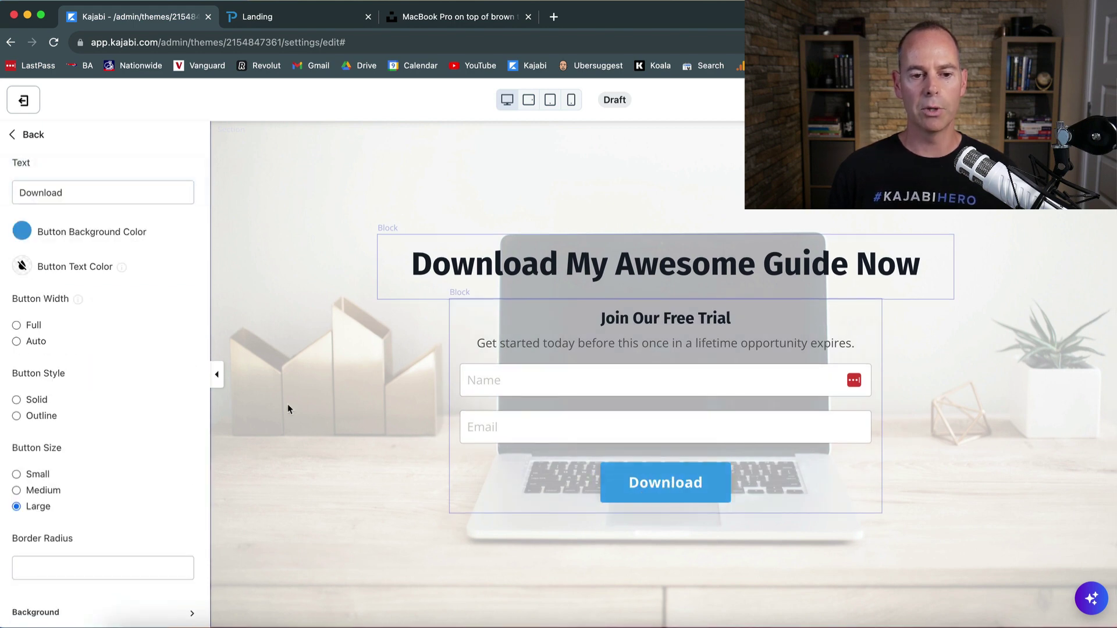
{"action": "scroll", "coordinate": [133, 410], "scroll_direction": "down", "scroll_amount": 3}
{"action": "scroll", "coordinate": [133, 408], "scroll_direction": "up", "scroll_amount": 15}
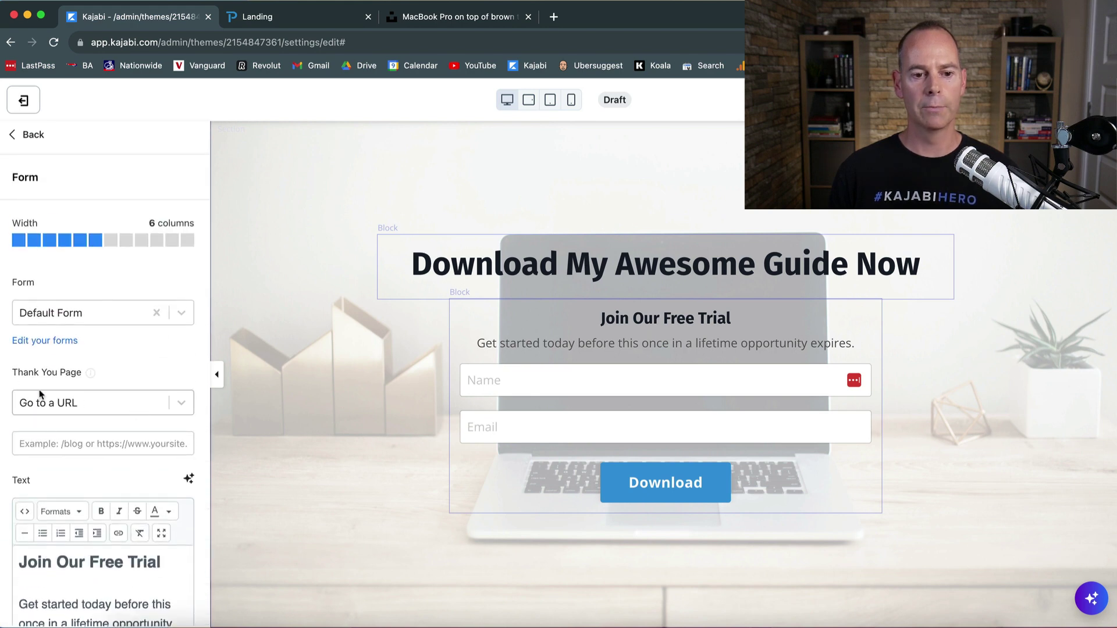
{"action": "left_click", "coordinate": [113, 405]}
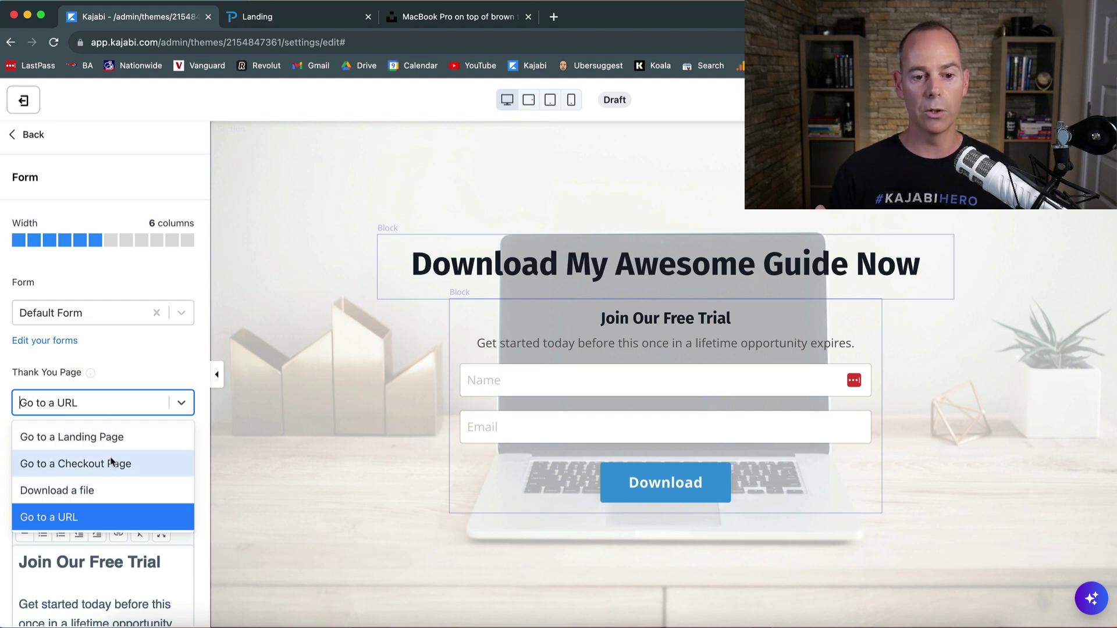
{"action": "left_click", "coordinate": [129, 375]}
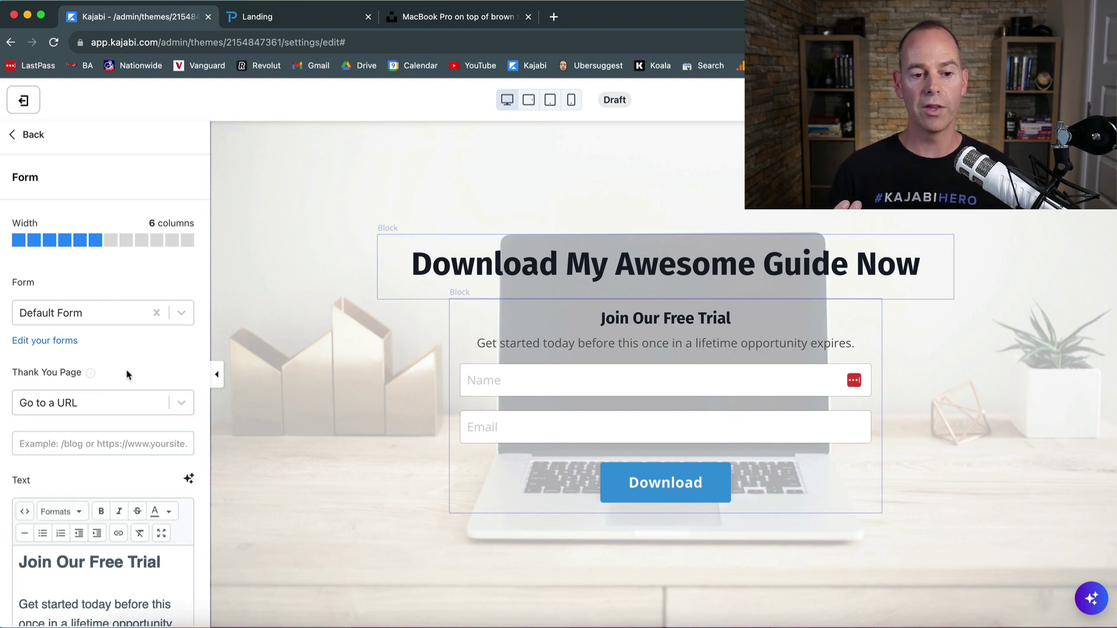
{"action": "left_click", "coordinate": [87, 444]}
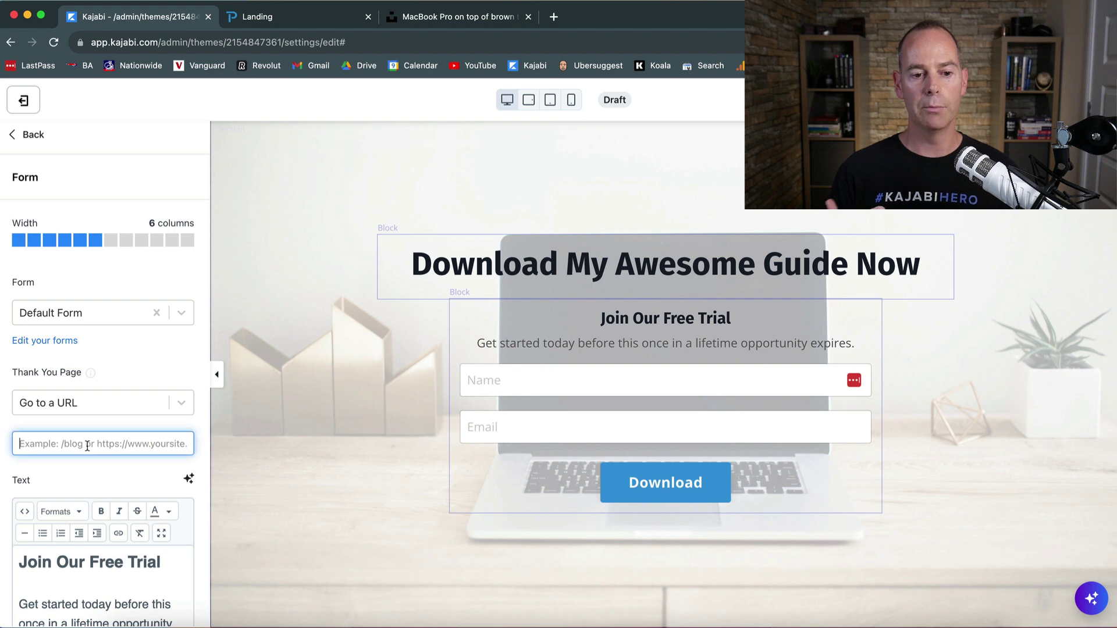
{"action": "left_click", "coordinate": [118, 360]}
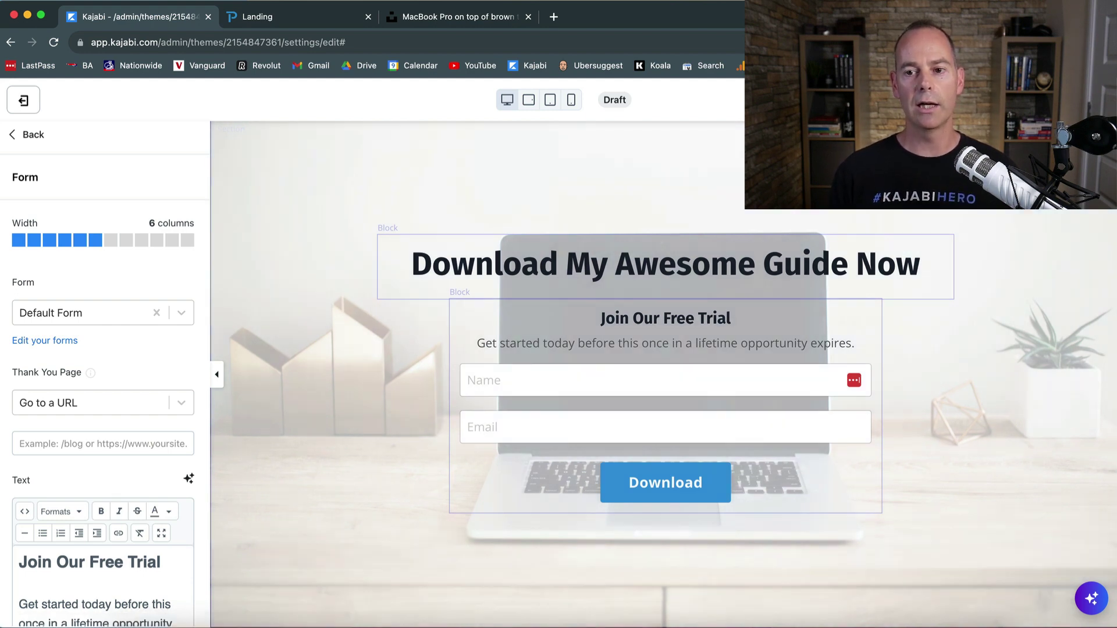
- Refresh the live page preview to check the changes, then return to the editor
{"action": "key", "text": "ctrl+Tab"}
{"action": "key", "text": "super+r"}
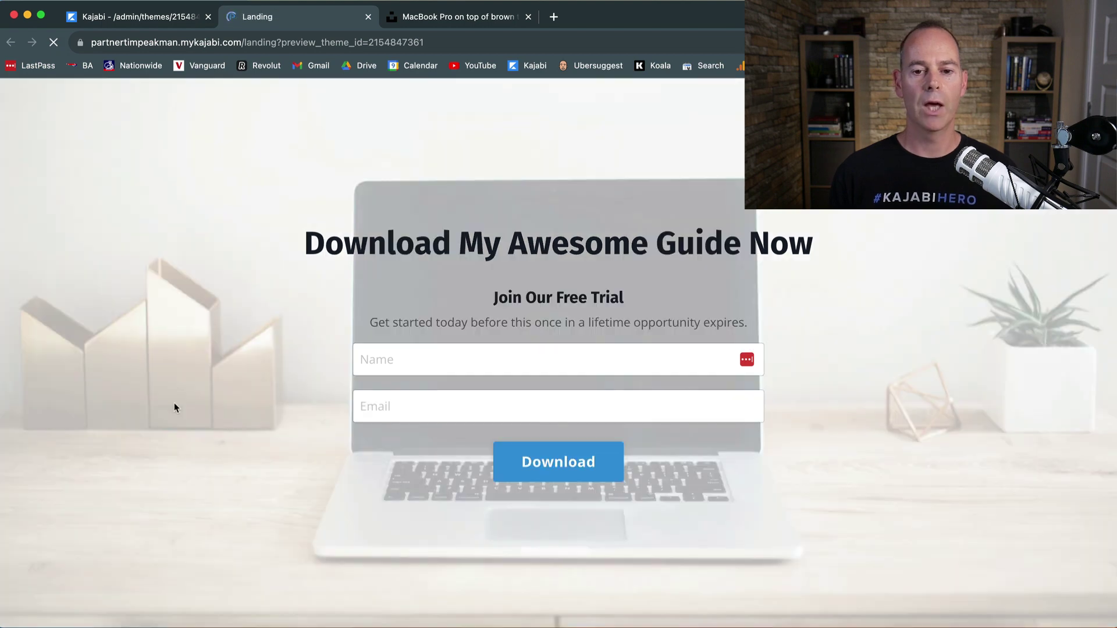
{"action": "left_click", "coordinate": [128, 17]}
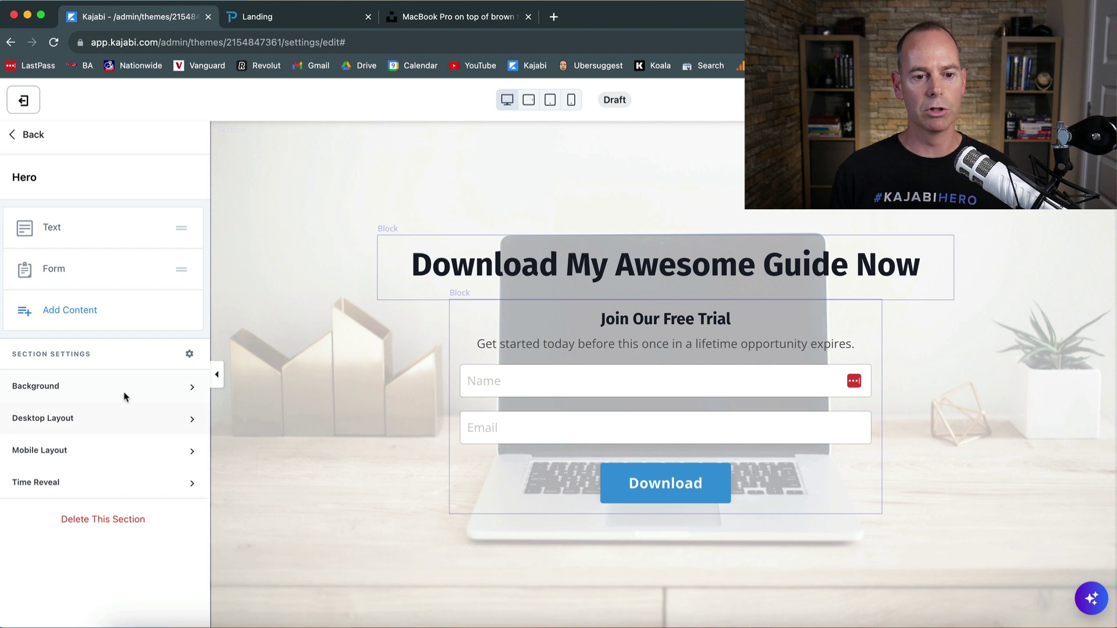
- Raise the hero background's white overlay opacity to 90 and preview the faded photo
{"action": "left_click", "coordinate": [124, 392]}
{"action": "scroll", "coordinate": [138, 448], "scroll_direction": "down", "scroll_amount": 10}
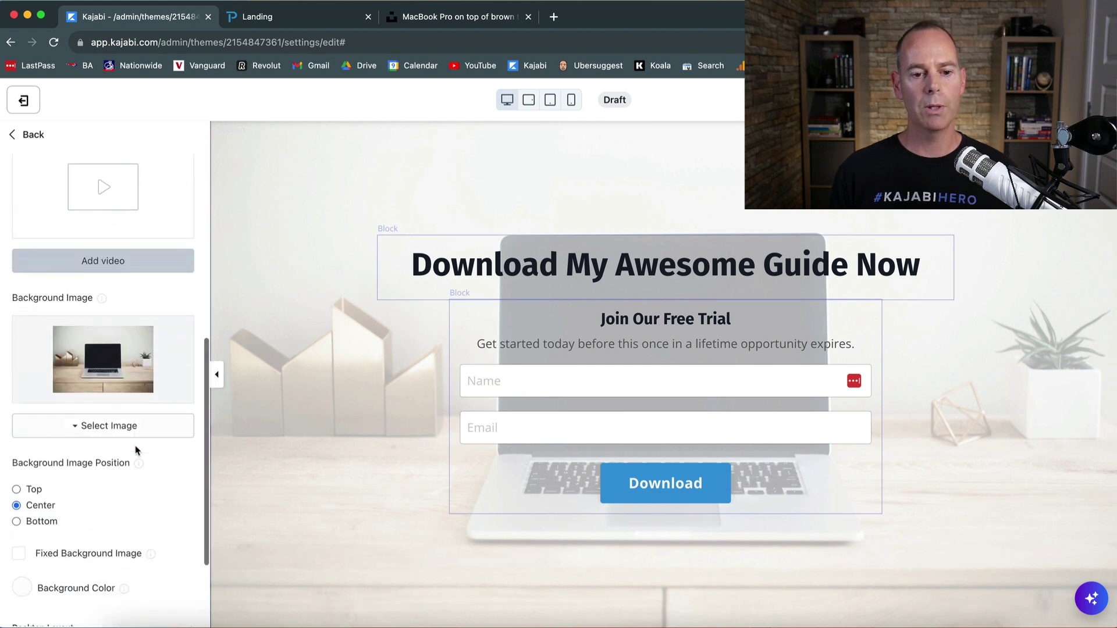
{"action": "left_click", "coordinate": [22, 517]}
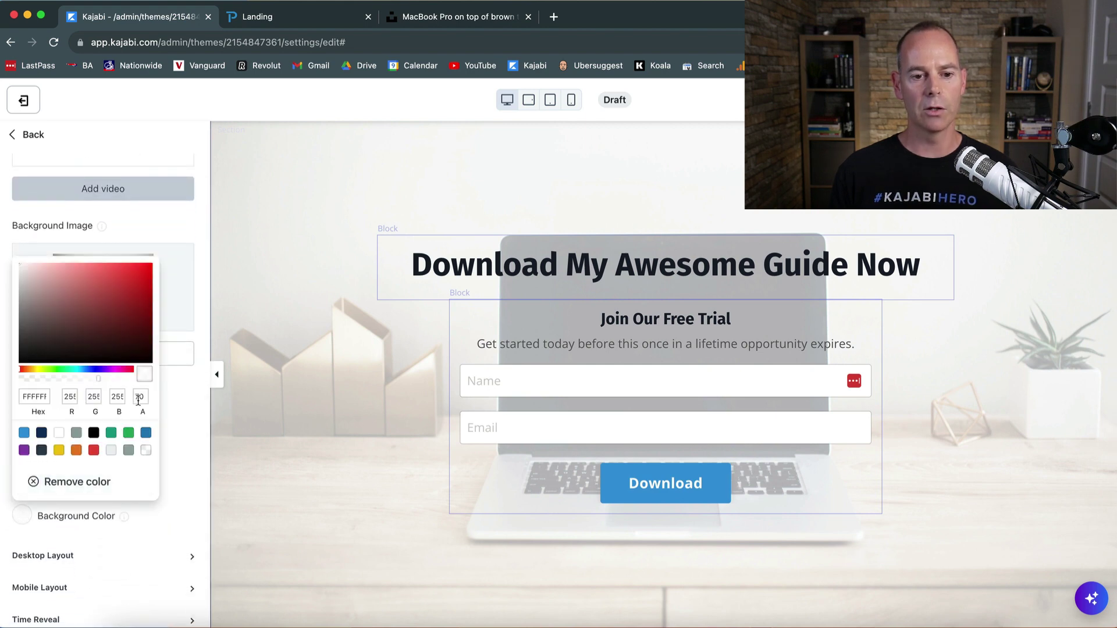
{"action": "type", "text": "90"}
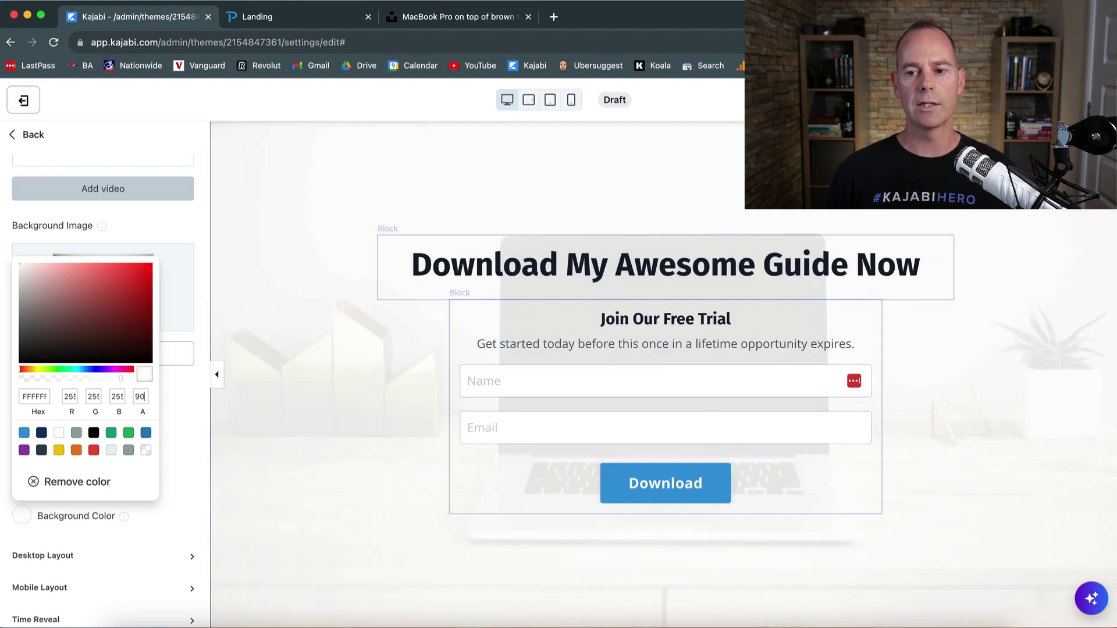
{"action": "key", "text": "Return"}
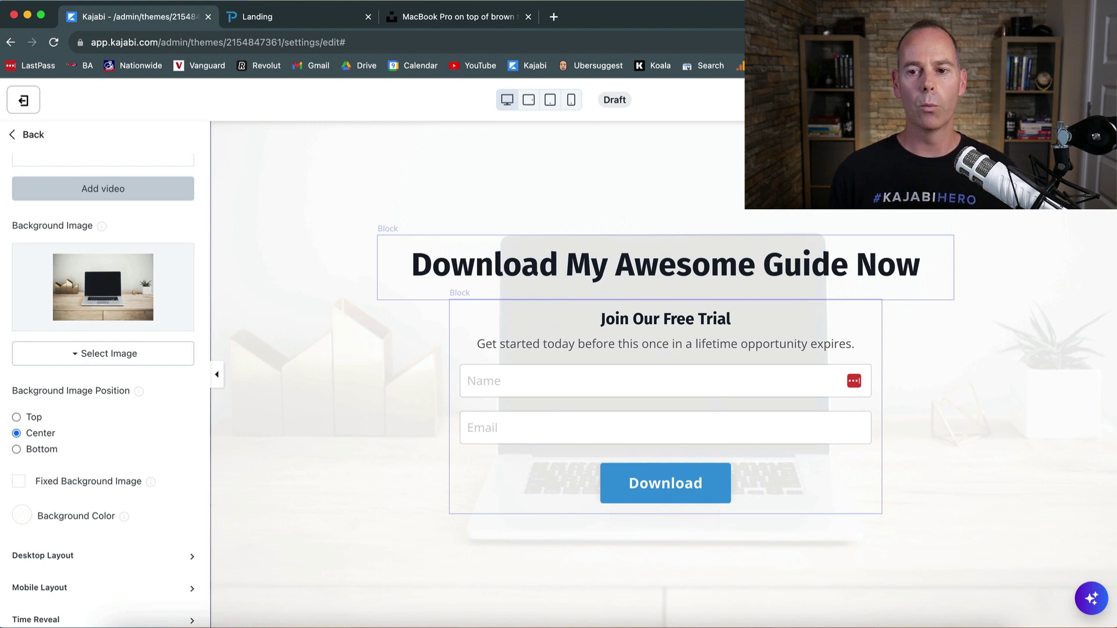
{"action": "left_click", "coordinate": [1023, 100]}
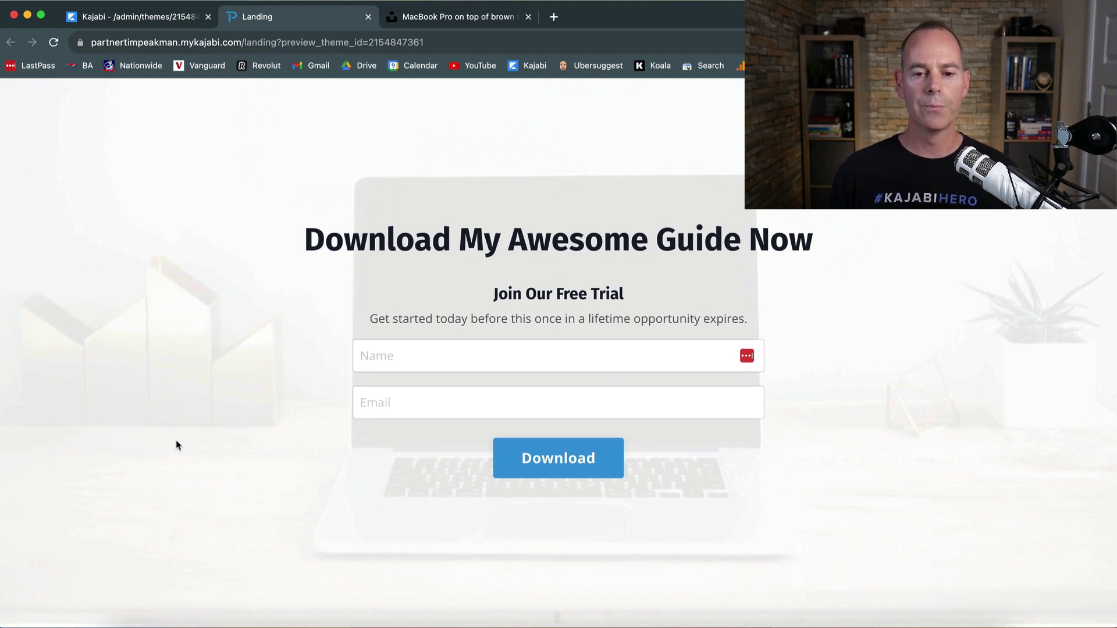
- Step back through the section and page settings and exit to the Landing pages list
{"action": "left_click", "coordinate": [148, 17]}
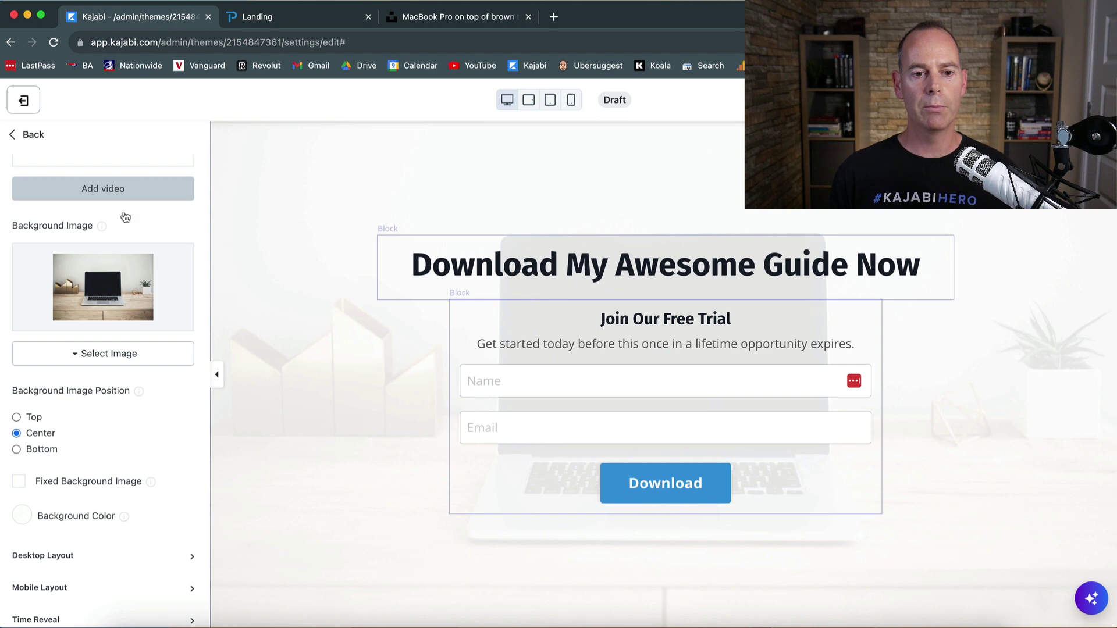
{"action": "left_click", "coordinate": [30, 135]}
{"action": "left_click", "coordinate": [154, 186]}
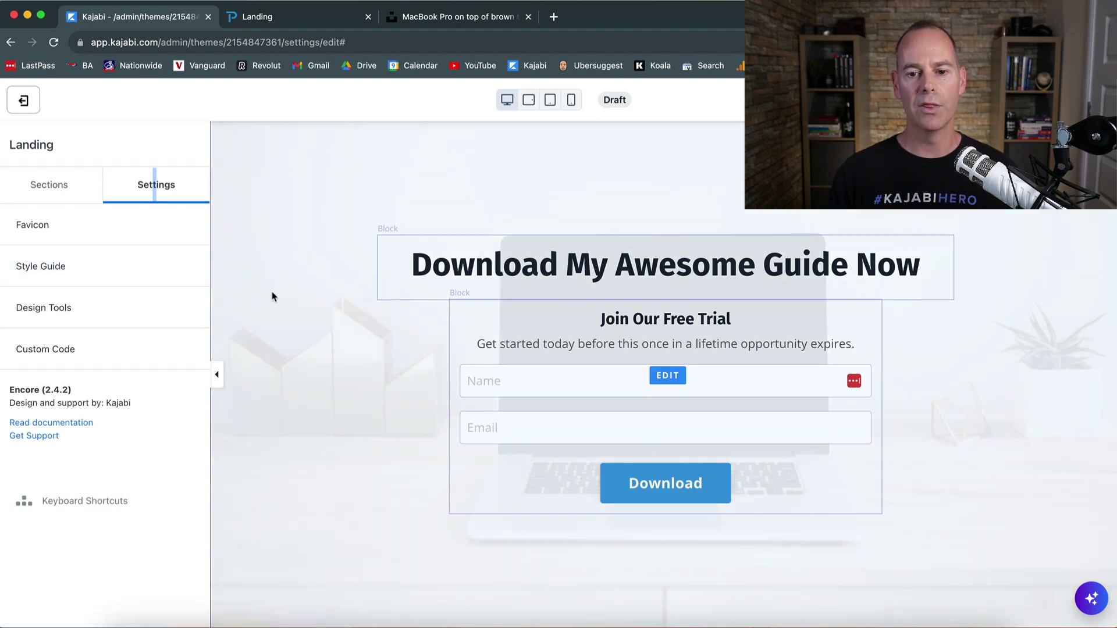
{"action": "left_click", "coordinate": [307, 239]}
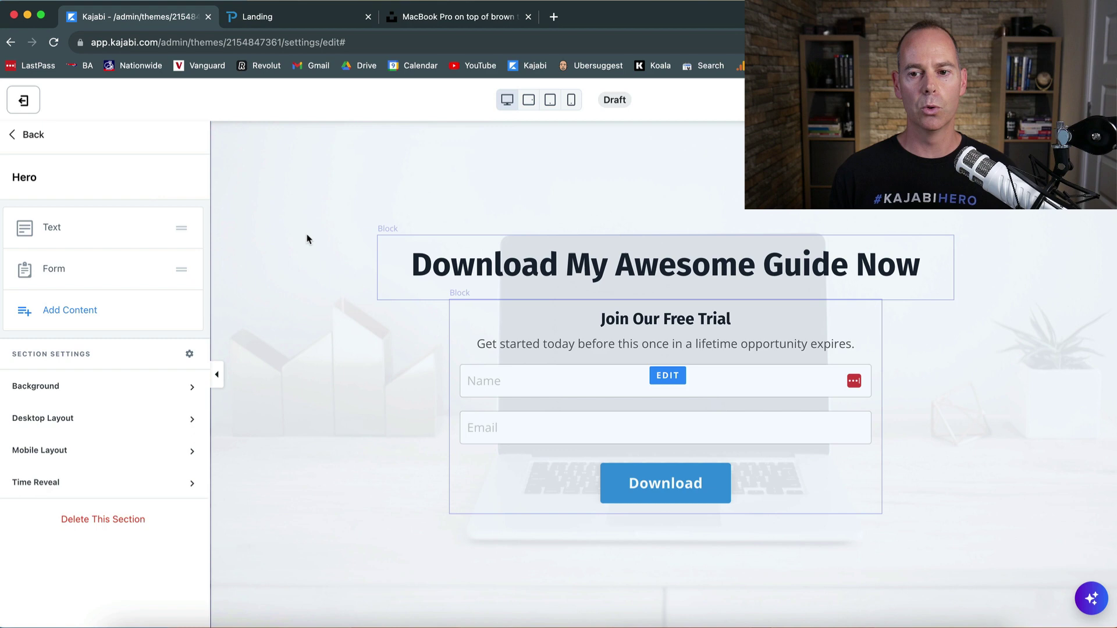
{"action": "left_click", "coordinate": [33, 139]}
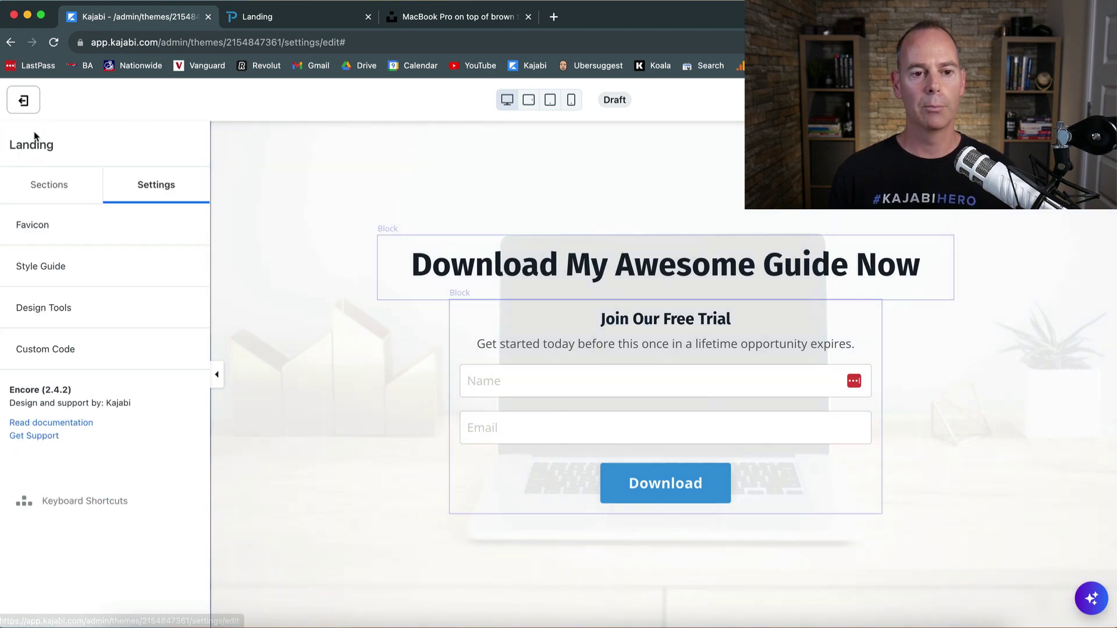
{"action": "left_click", "coordinate": [23, 101]}
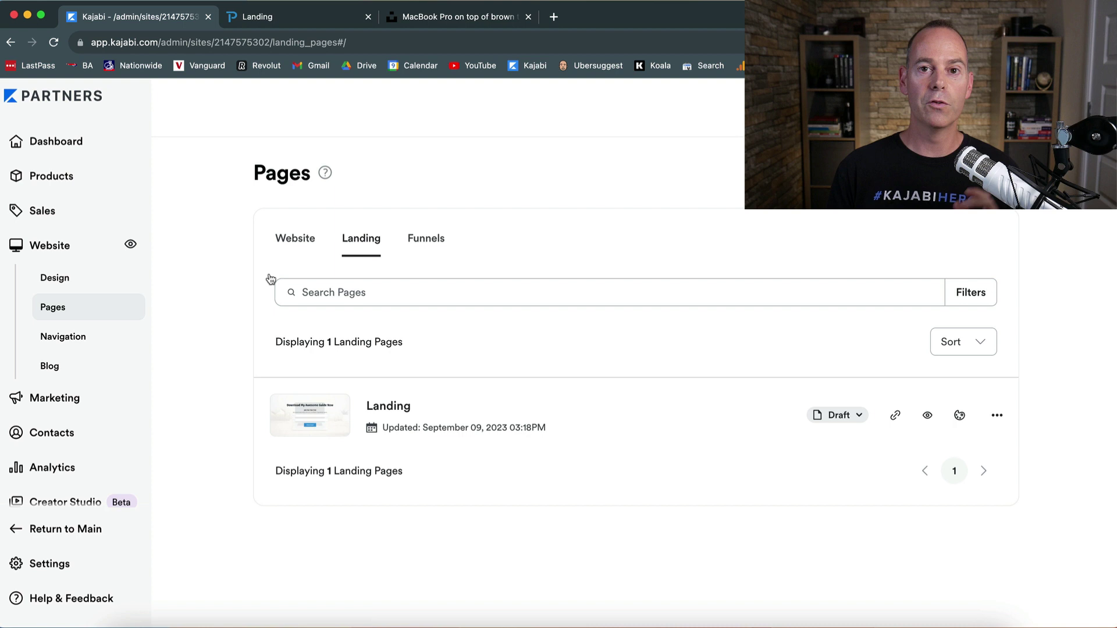
- Open the Landing page's Update page details and switch off Show page in search results
{"action": "left_click", "coordinate": [997, 415]}
{"action": "left_click", "coordinate": [880, 217]}
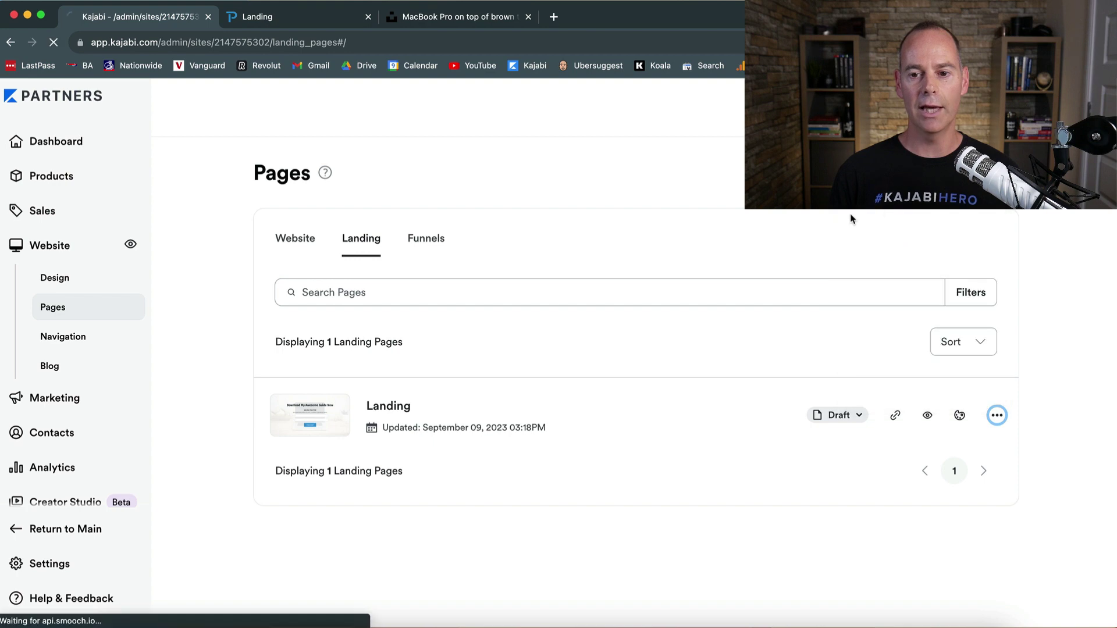
{"action": "scroll", "coordinate": [514, 361], "scroll_direction": "down", "scroll_amount": 6}
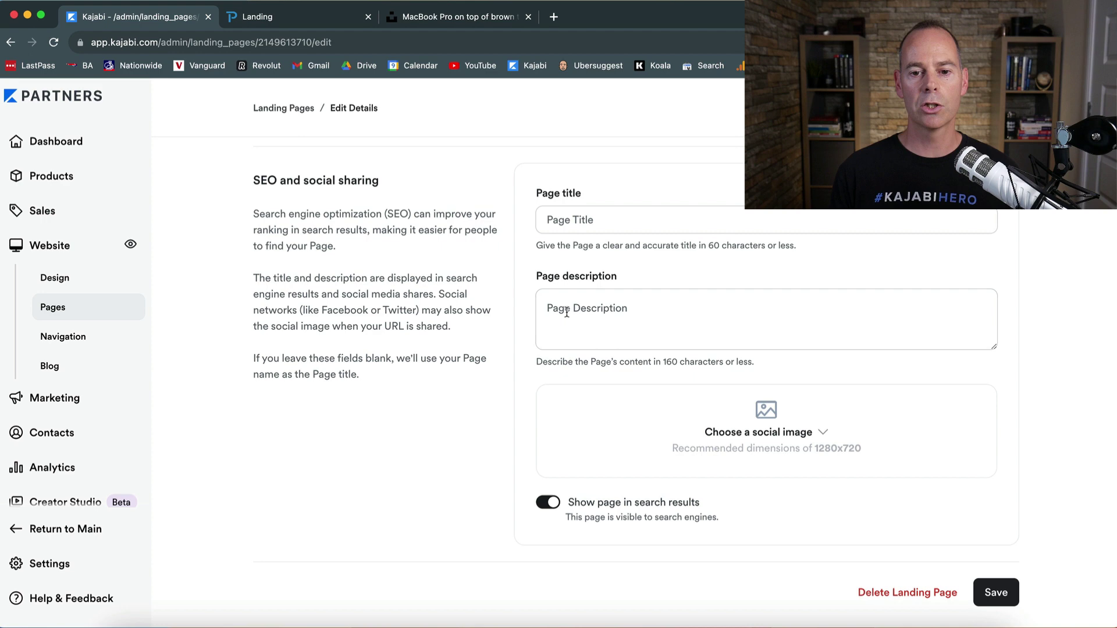
{"action": "left_click", "coordinate": [546, 504]}
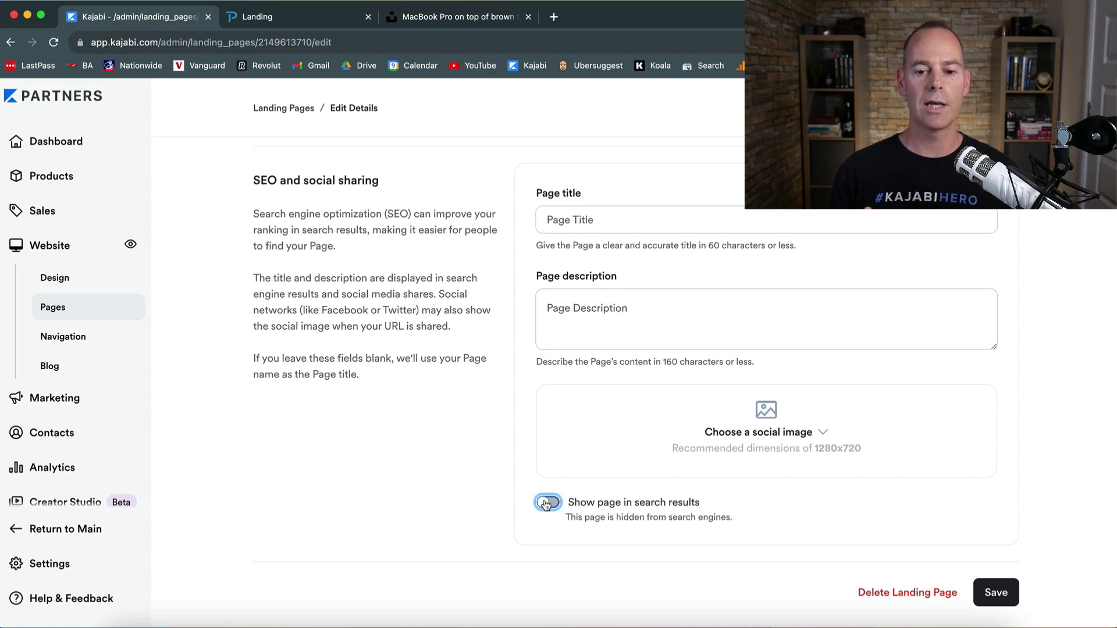
- Look over the SEO title, description and social image fields on the details page
{"action": "left_click", "coordinate": [574, 225]}
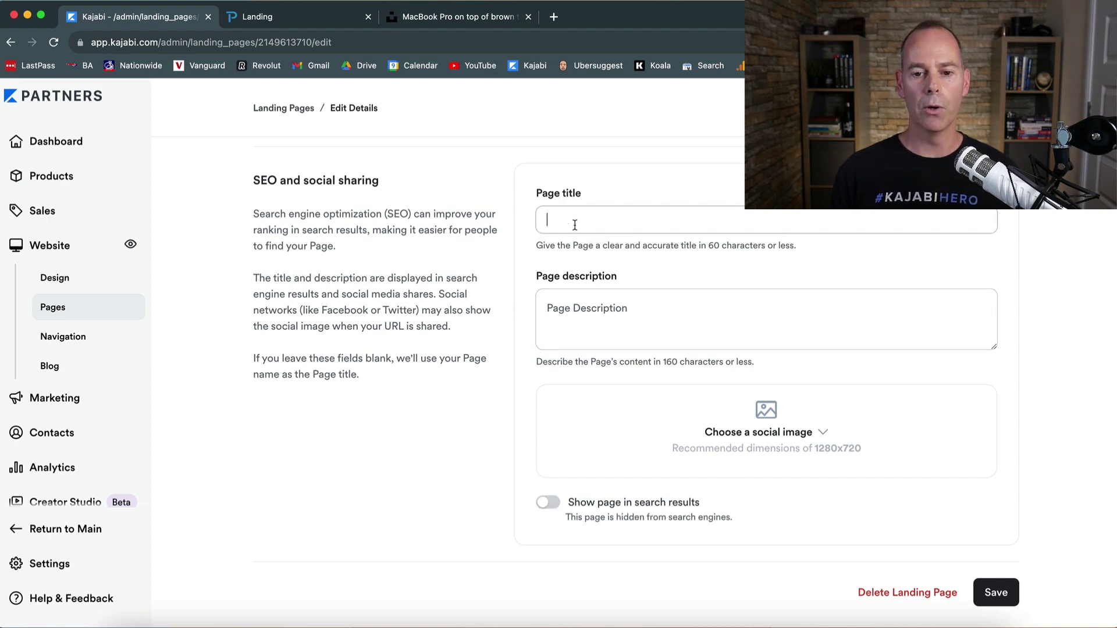
{"action": "left_click", "coordinate": [564, 311]}
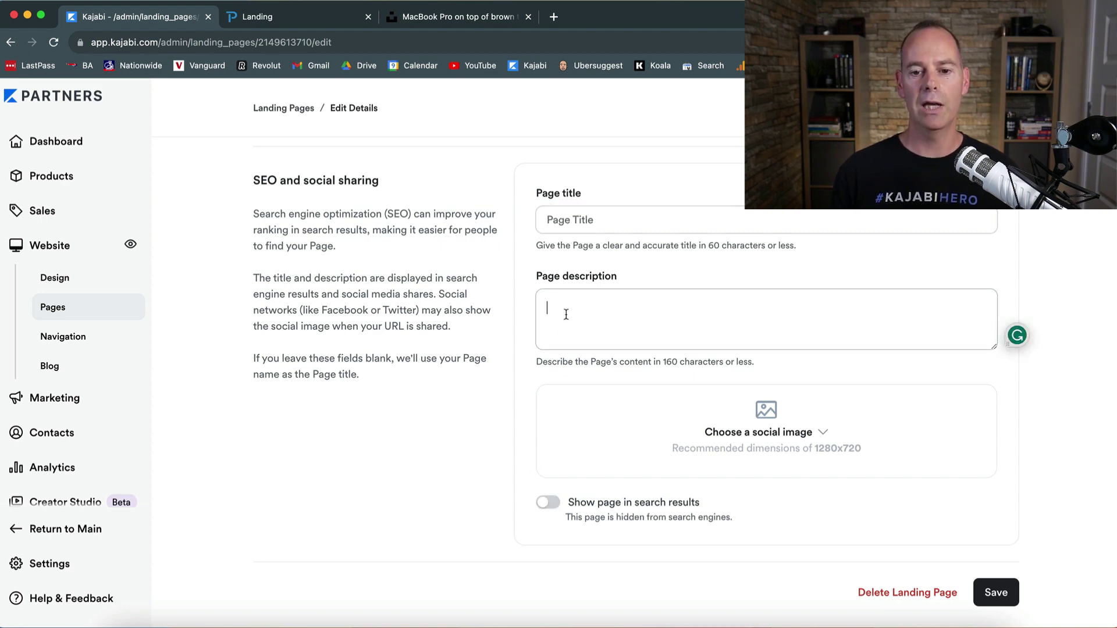
{"action": "left_click", "coordinate": [817, 430]}
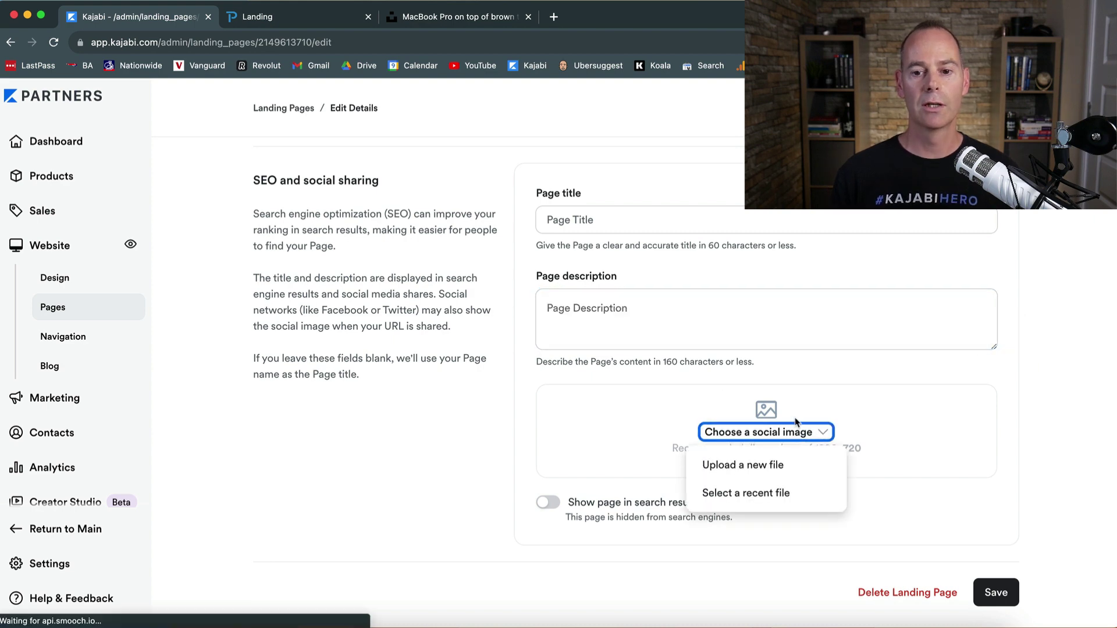
{"action": "scroll", "coordinate": [516, 376], "scroll_direction": "up", "scroll_amount": 6}
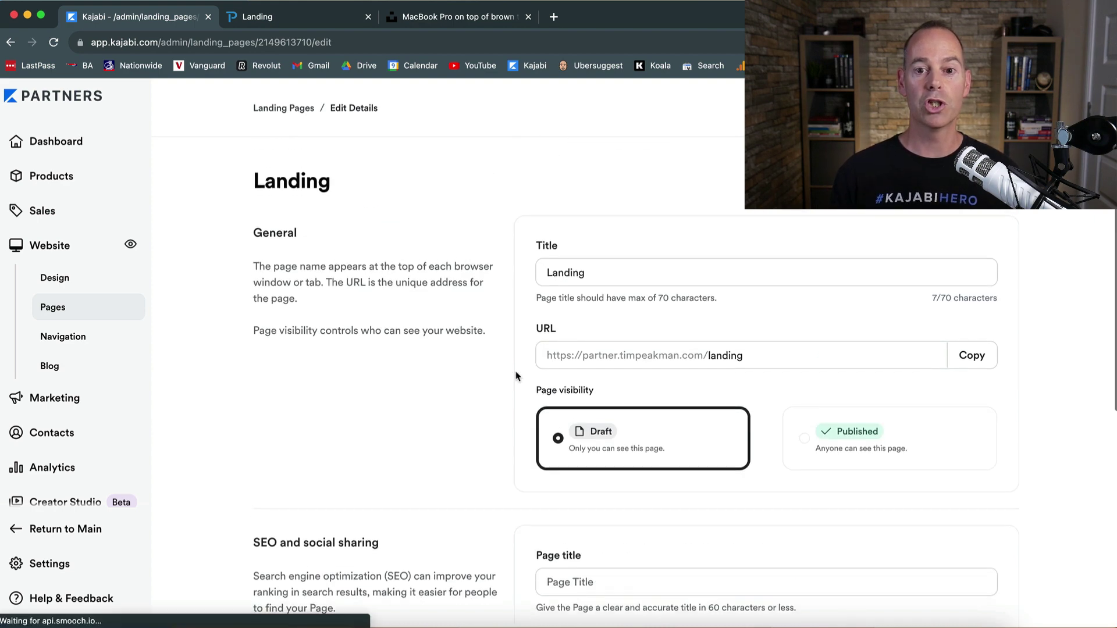